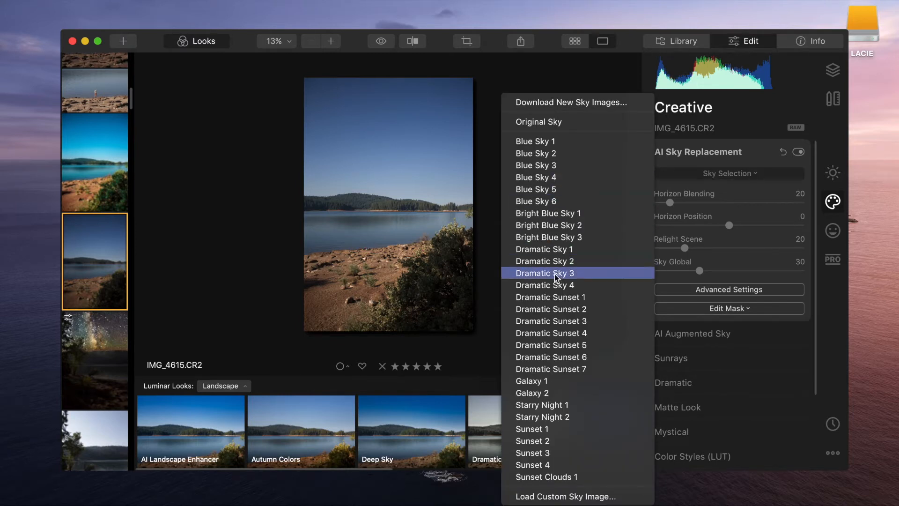
Step: Replace the sky with Starry Night 1 after trying Starry Night 2, and set Relight Scene to 100
{"action": "left_click", "coordinate": [531, 417]}
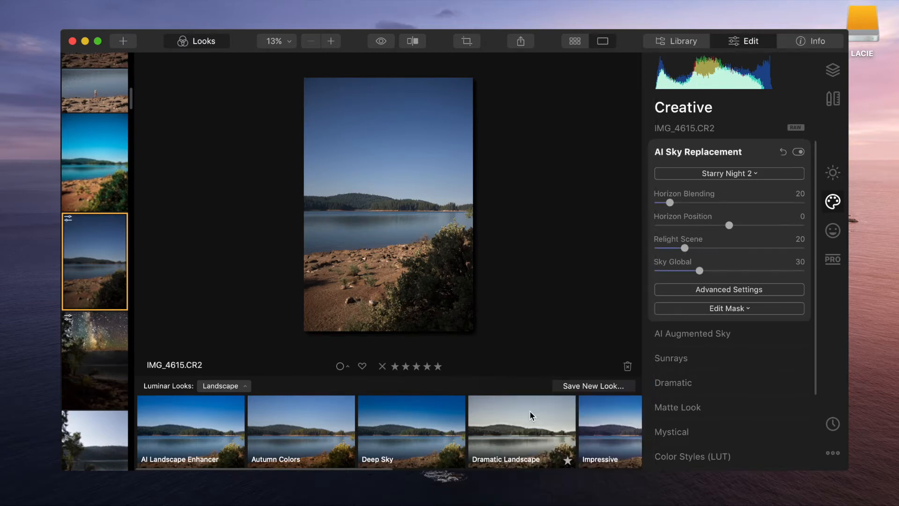
{"action": "left_click", "coordinate": [725, 174]}
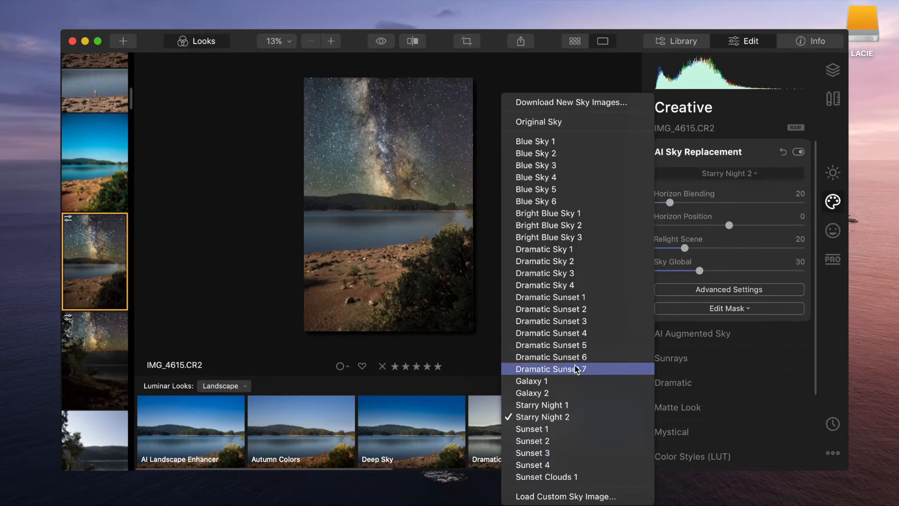
{"action": "left_click", "coordinate": [537, 405]}
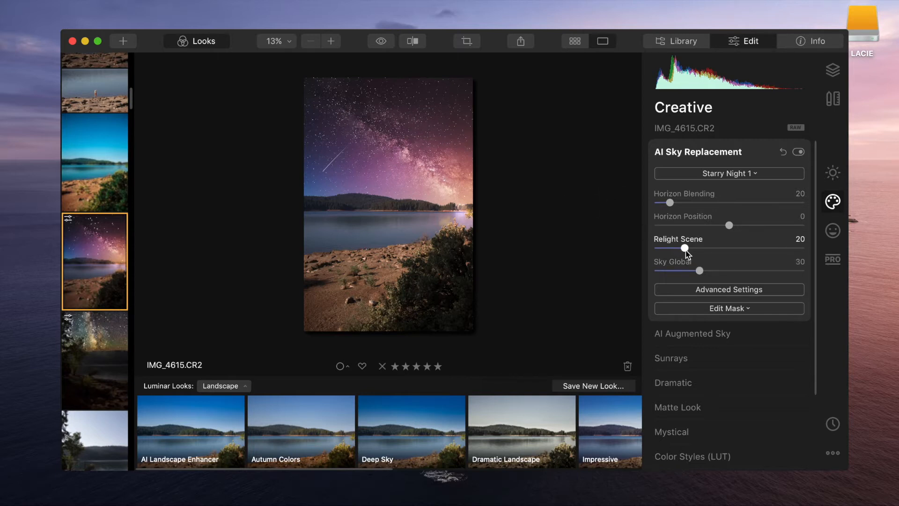
{"action": "left_click_drag", "start_coordinate": [686, 249], "coordinate": [815, 253]}
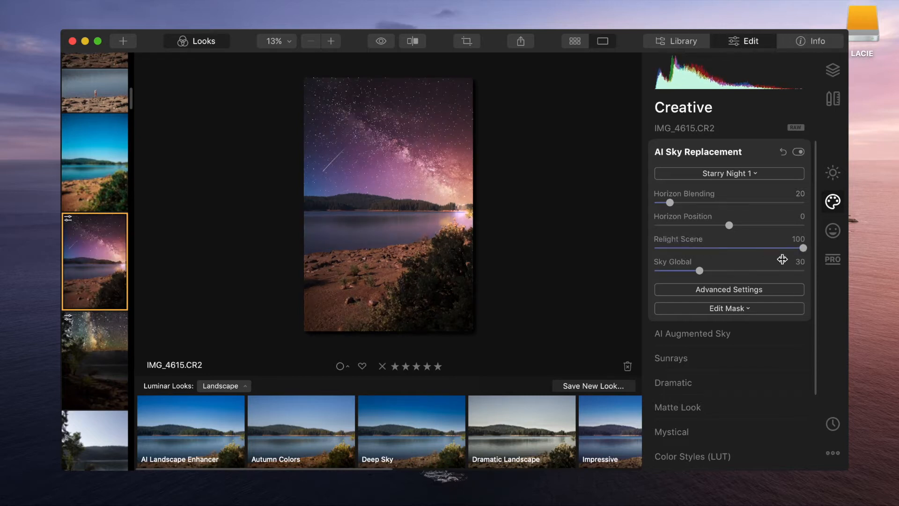
Step: In the advanced sky replacement settings, set Sky Temperature to -13 and Sky Exposure to 9
{"action": "left_click", "coordinate": [678, 290]}
{"action": "scroll", "coordinate": [679, 289], "scroll_direction": "down", "scroll_amount": 3}
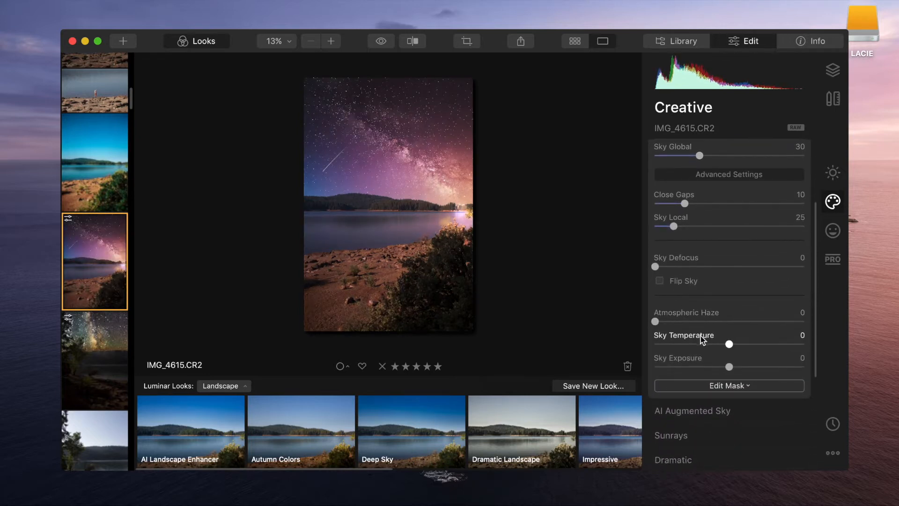
{"action": "left_click_drag", "start_coordinate": [729, 347], "coordinate": [736, 371]}
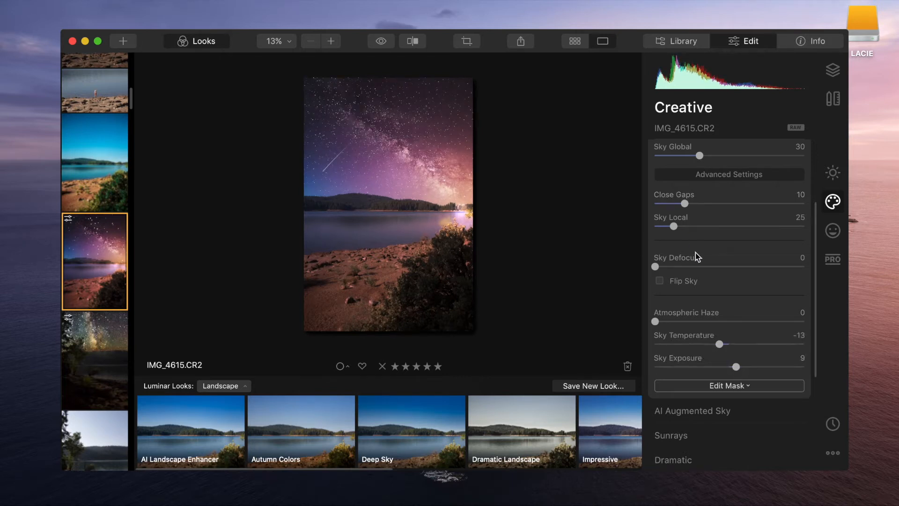
{"action": "scroll", "coordinate": [696, 253], "scroll_direction": "down", "scroll_amount": 1}
{"action": "scroll", "coordinate": [696, 253], "scroll_direction": "up", "scroll_amount": 5}
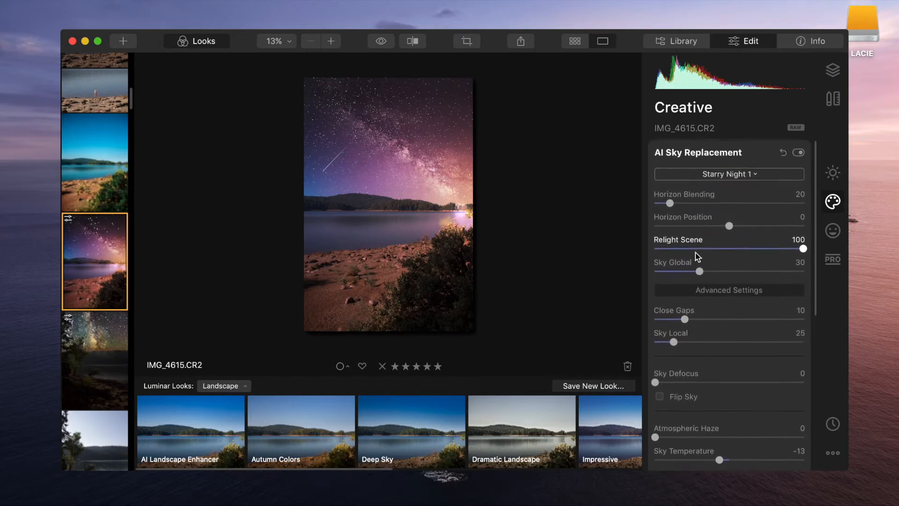
{"action": "left_click", "coordinate": [707, 151]}
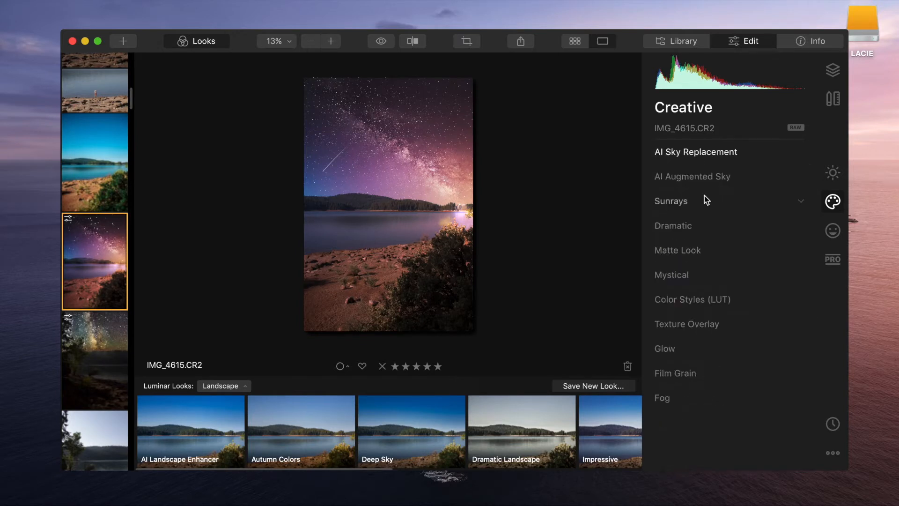
Step: Apply the Mystical effect to the photo with an Amount of 51
{"action": "left_click", "coordinate": [674, 280]}
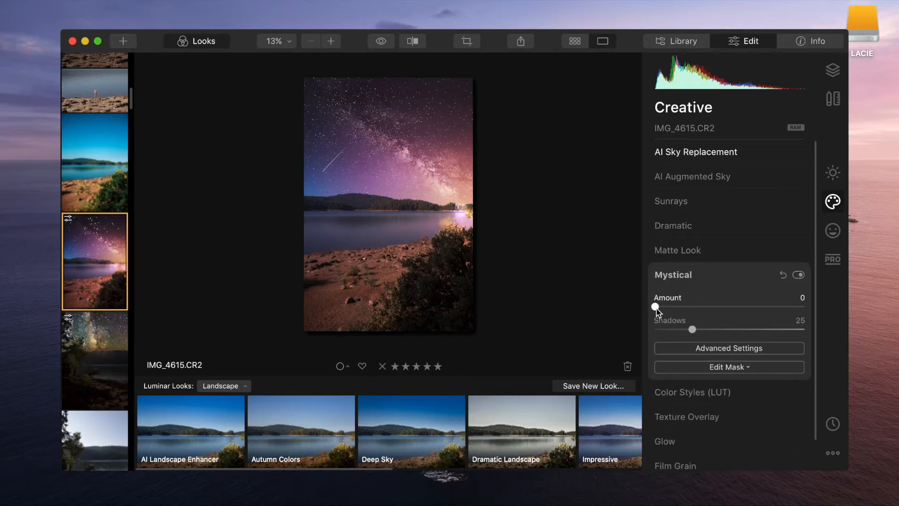
{"action": "left_click_drag", "start_coordinate": [656, 308], "coordinate": [736, 310]}
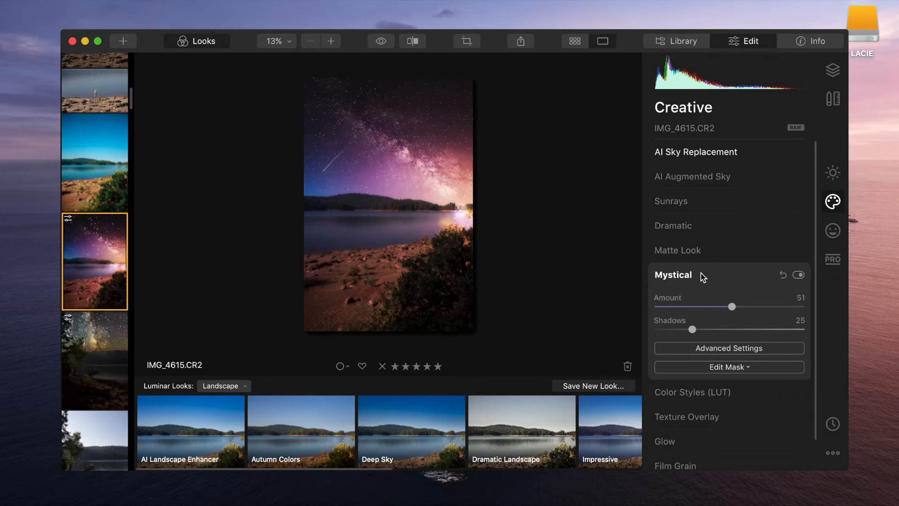
Step: Set up an Adjustable Gradient for the bottom area over the rocky shore, with Blend 17, Horizontal Shift 50 and Rotation 6°
{"action": "left_click", "coordinate": [832, 259]}
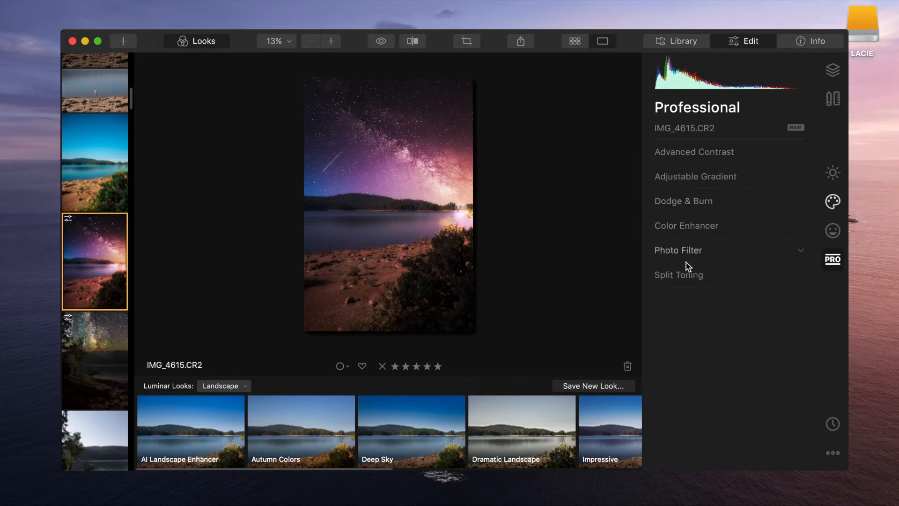
{"action": "left_click", "coordinate": [705, 178]}
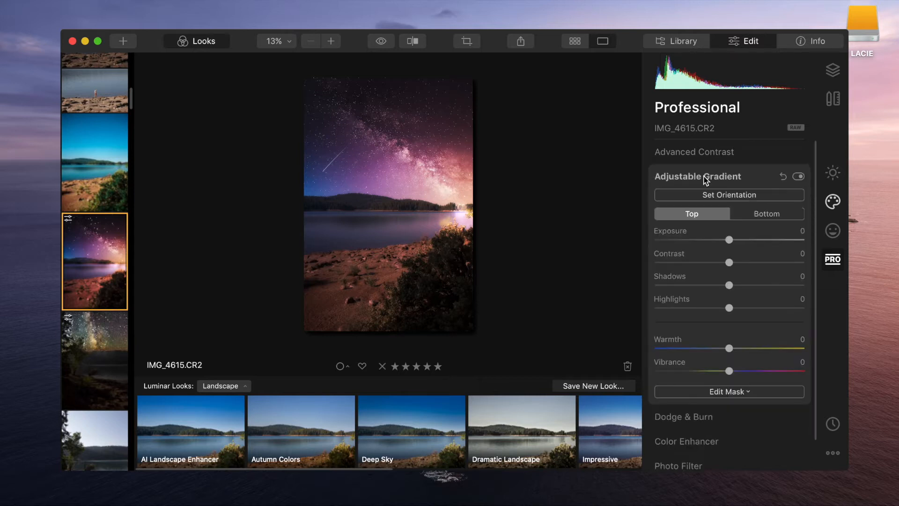
{"action": "left_click", "coordinate": [766, 214]}
{"action": "left_click", "coordinate": [746, 195]}
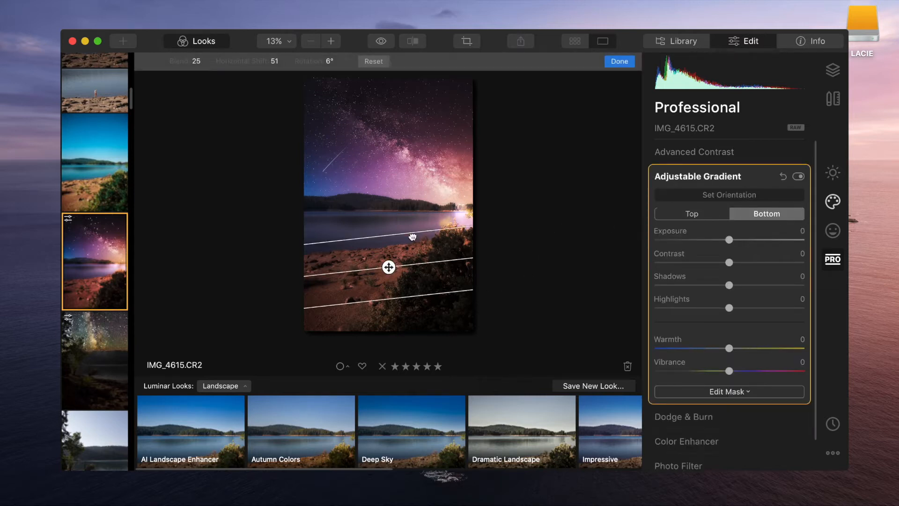
{"action": "left_click_drag", "start_coordinate": [414, 236], "coordinate": [390, 277]}
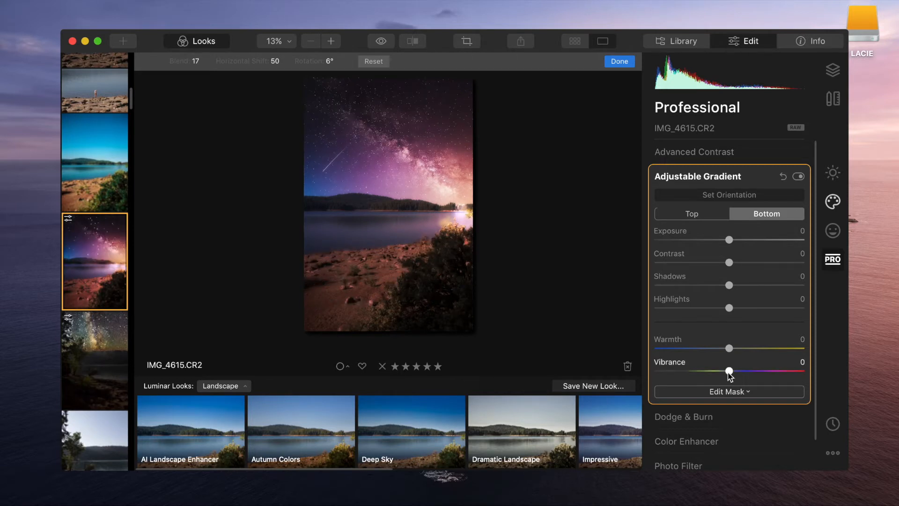
Step: Set the bottom area's Vibrance to -100, adjust the gradient to Blend 11 and Horizontal Shift 48, and compare it off and on
{"action": "left_click_drag", "start_coordinate": [728, 371], "coordinate": [647, 363]}
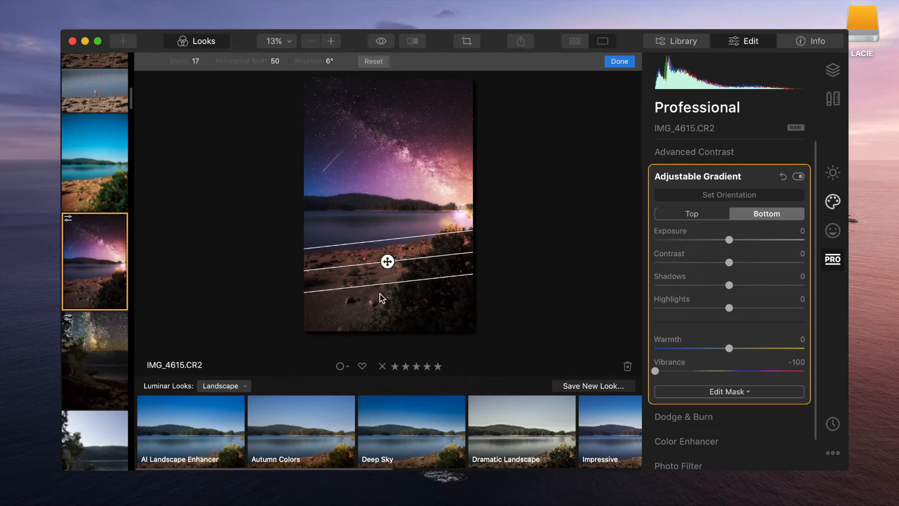
{"action": "left_click_drag", "start_coordinate": [380, 289], "coordinate": [382, 262]}
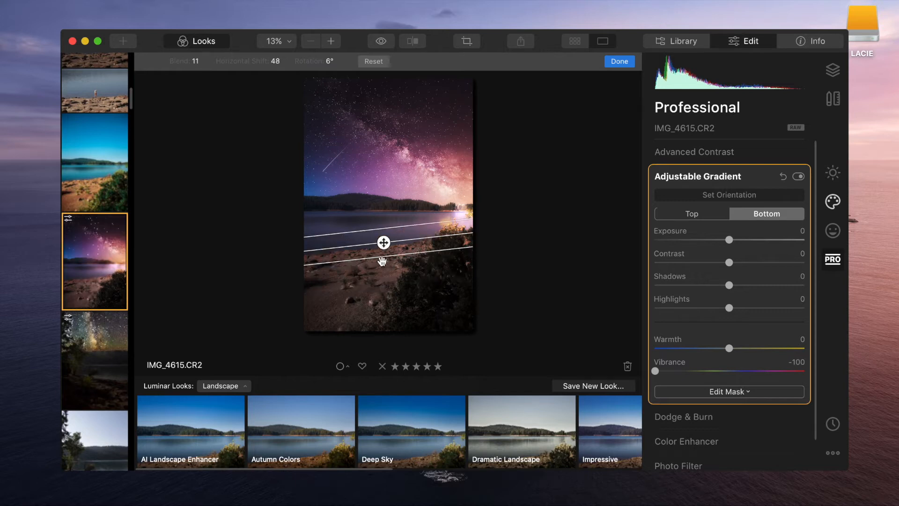
{"action": "left_click", "coordinate": [626, 61]}
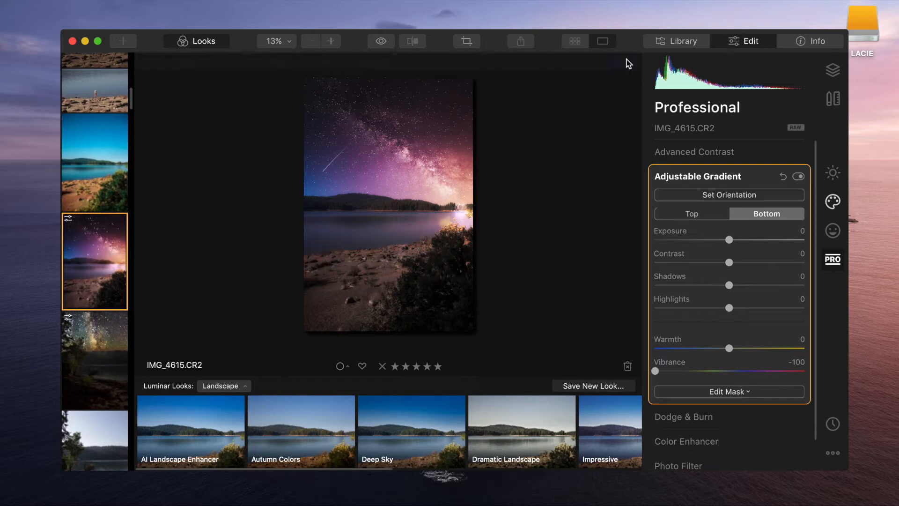
{"action": "left_click", "coordinate": [798, 177]}
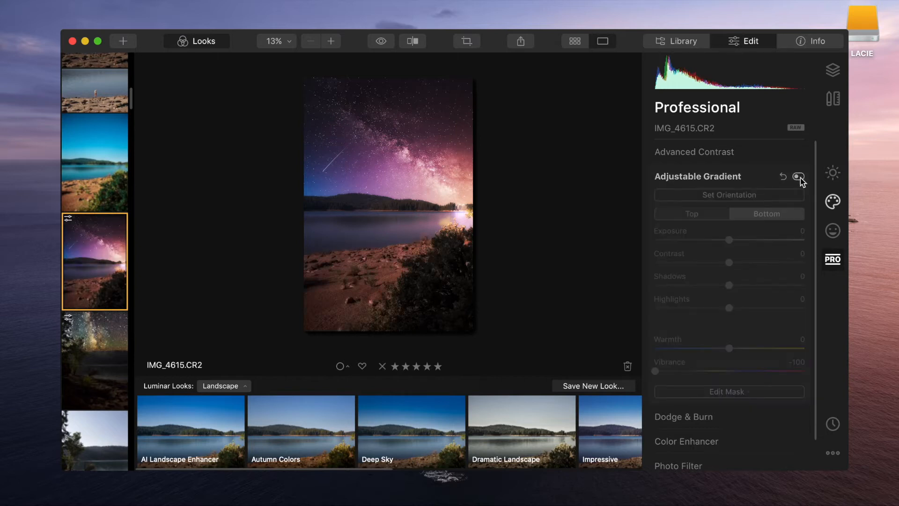
{"action": "left_click", "coordinate": [799, 177]}
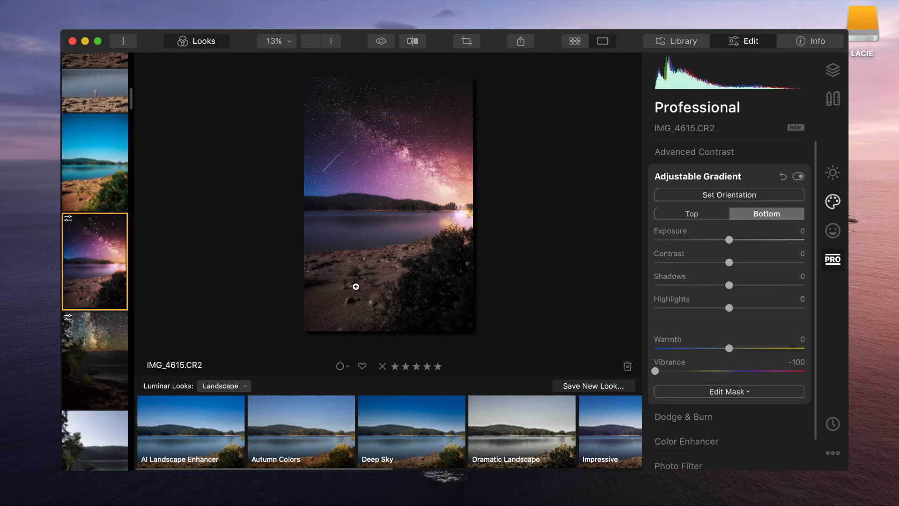
Step: Brush an Adjustable Gradient mask over the forested hills on the photo's left side and set the top area's Vibrance to -100
{"action": "left_click", "coordinate": [698, 215]}
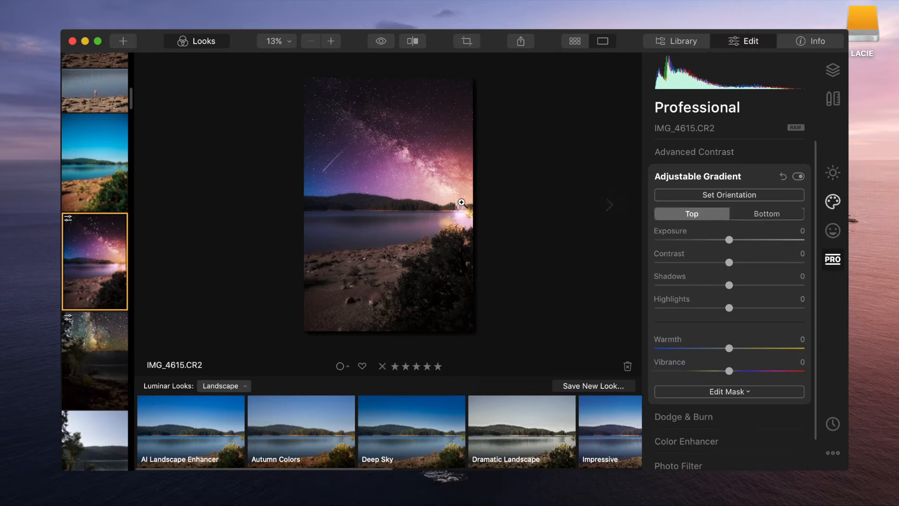
{"action": "left_click", "coordinate": [370, 204]}
{"action": "left_click", "coordinate": [371, 206]}
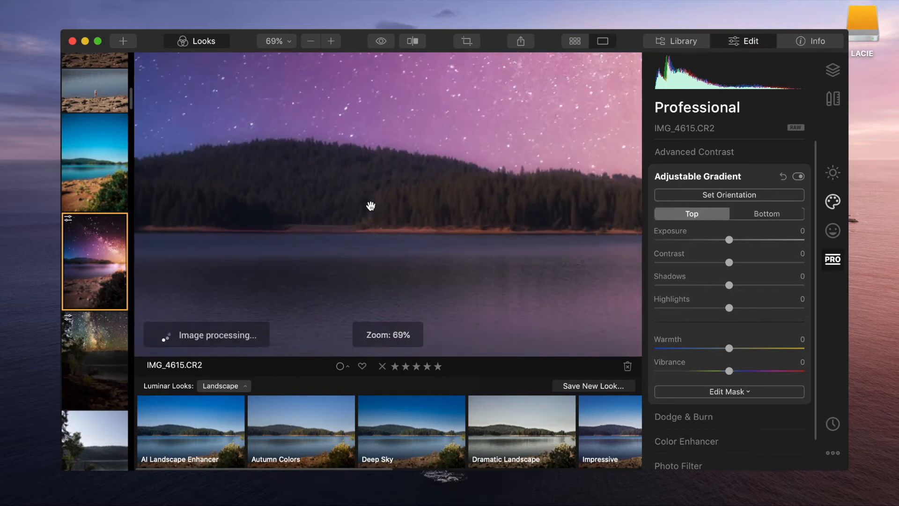
{"action": "left_click", "coordinate": [729, 391]}
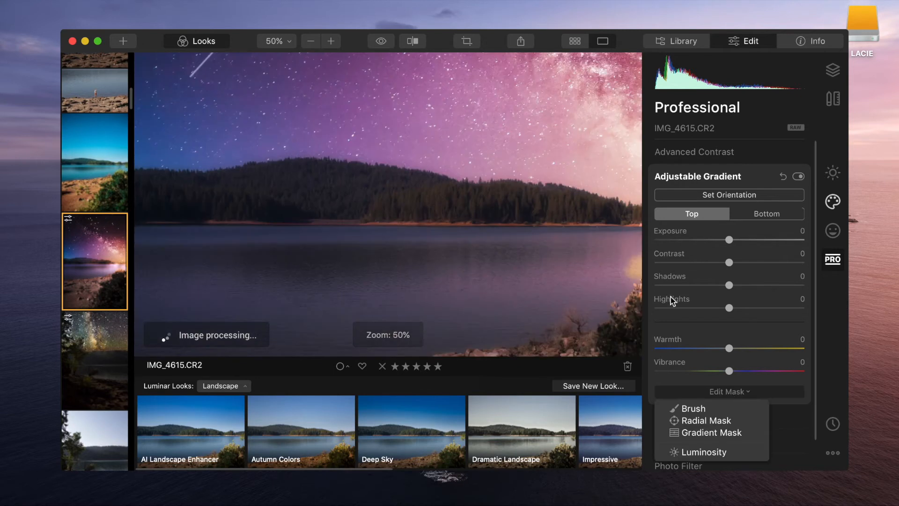
{"action": "left_click", "coordinate": [692, 409]}
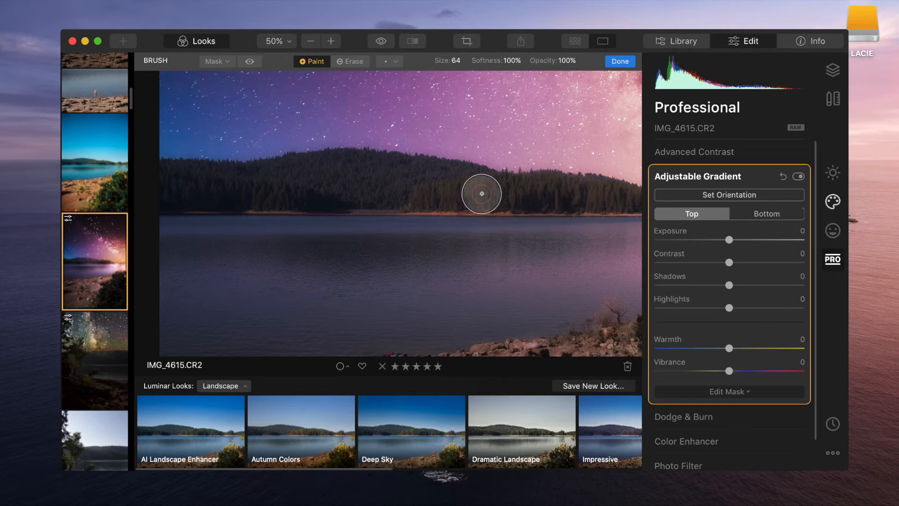
{"action": "scroll", "coordinate": [476, 193], "scroll_direction": "up", "scroll_amount": 5}
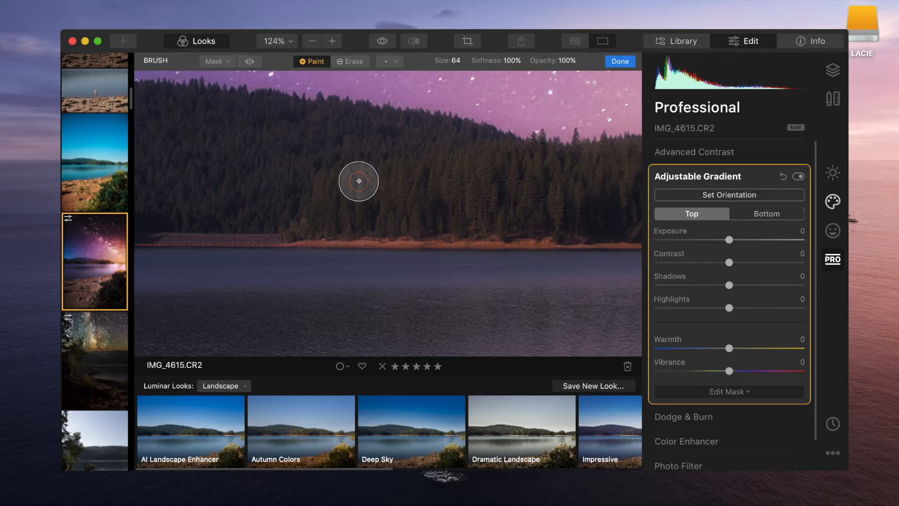
{"action": "scroll", "coordinate": [359, 181], "scroll_direction": "down", "scroll_amount": 5}
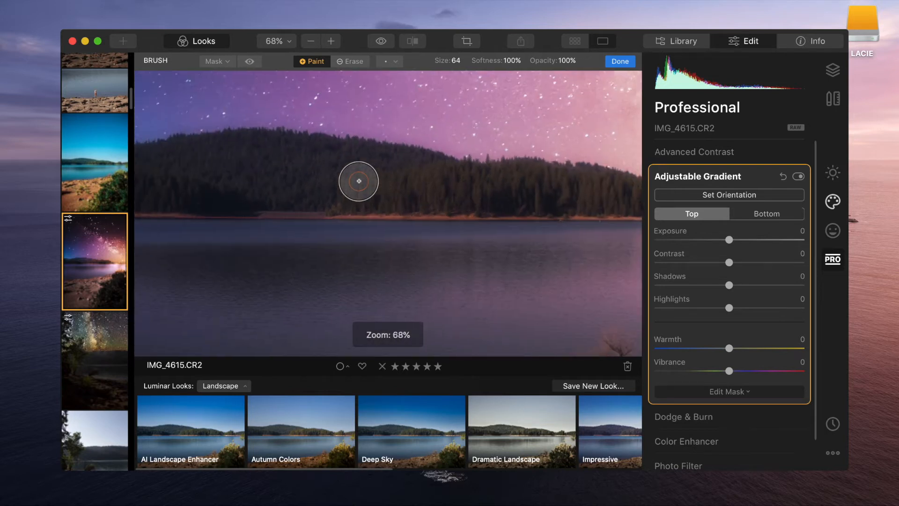
{"action": "scroll", "coordinate": [359, 181], "scroll_direction": "left", "scroll_amount": 5}
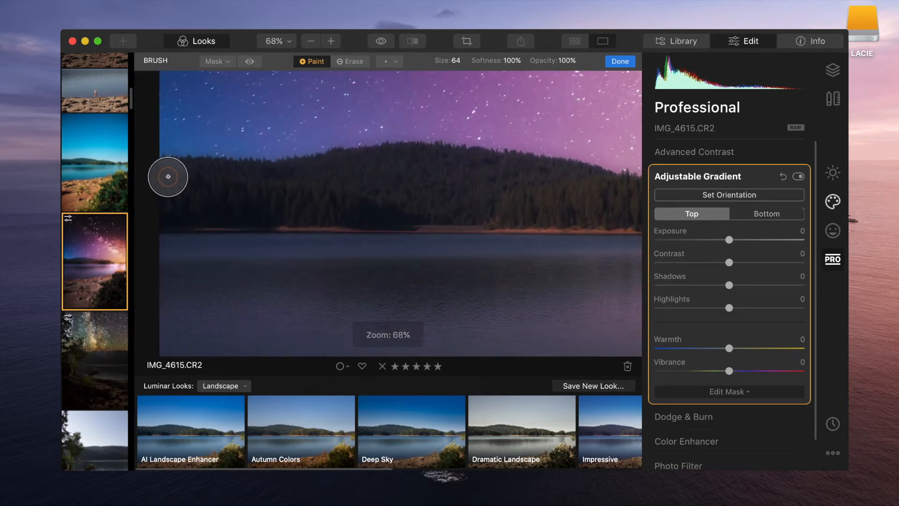
{"action": "mouse_move", "coordinate": [167, 174]}
{"action": "left_mouse_down"}
{"action": "mouse_move", "coordinate": [193, 177]}
{"action": "mouse_move", "coordinate": [197, 211]}
{"action": "mouse_move", "coordinate": [268, 209]}
{"action": "left_mouse_up"}
{"action": "left_click_drag", "start_coordinate": [729, 371], "coordinate": [655, 371]}
{"action": "mouse_move", "coordinate": [362, 216]}
{"action": "left_mouse_down"}
{"action": "mouse_move", "coordinate": [402, 204]}
{"action": "mouse_move", "coordinate": [551, 201]}
{"action": "left_mouse_up"}
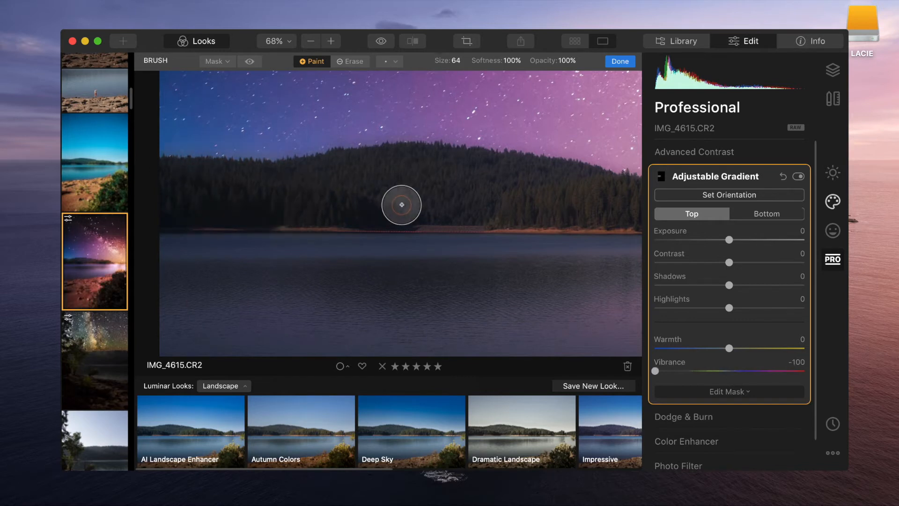
Step: Reduce the brush size to 40 and extend the mask over the trees and shoreline on the photo's right side
{"action": "scroll", "coordinate": [421, 204], "scroll_direction": "right", "scroll_amount": 5}
{"action": "scroll", "coordinate": [430, 197], "scroll_direction": "right", "scroll_amount": 5}
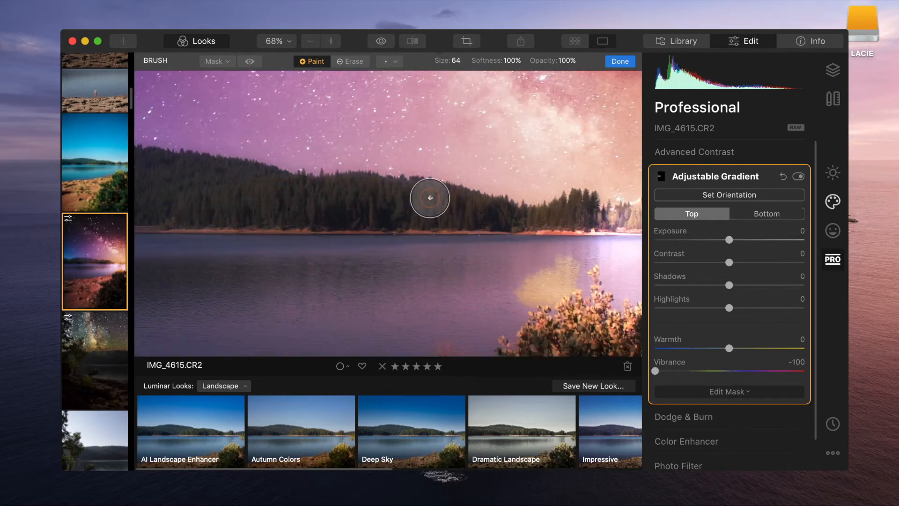
{"action": "scroll", "coordinate": [375, 184], "scroll_direction": "up", "scroll_amount": 5}
{"action": "key", "text": "bracketleft"}
{"action": "key", "text": "bracketleft"}
{"action": "key", "text": "bracketleft"}
{"action": "key", "text": "bracketleft"}
{"action": "key", "text": "bracketleft"}
{"action": "key", "text": "bracketleft"}
{"action": "key", "text": "bracketright"}
{"action": "key", "text": "bracketright"}
{"action": "key", "text": "bracketright"}
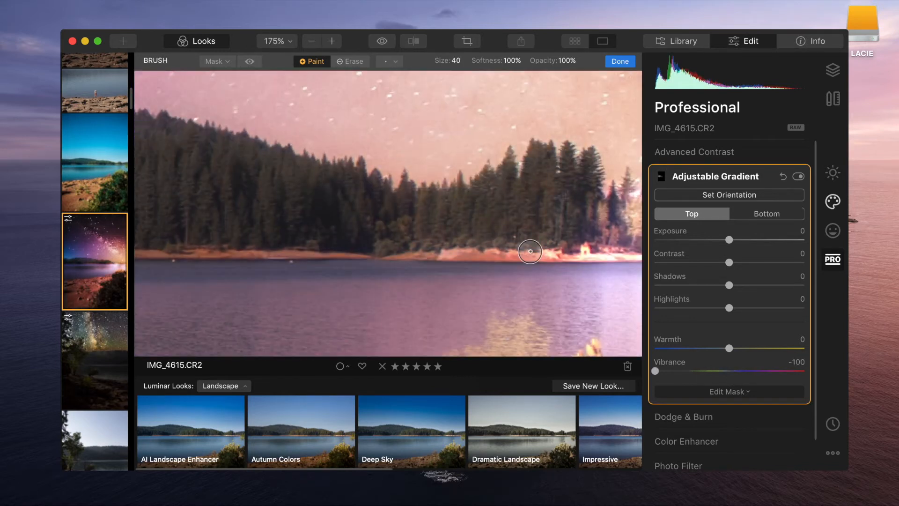
{"action": "scroll", "coordinate": [349, 262], "scroll_direction": "down", "scroll_amount": 5}
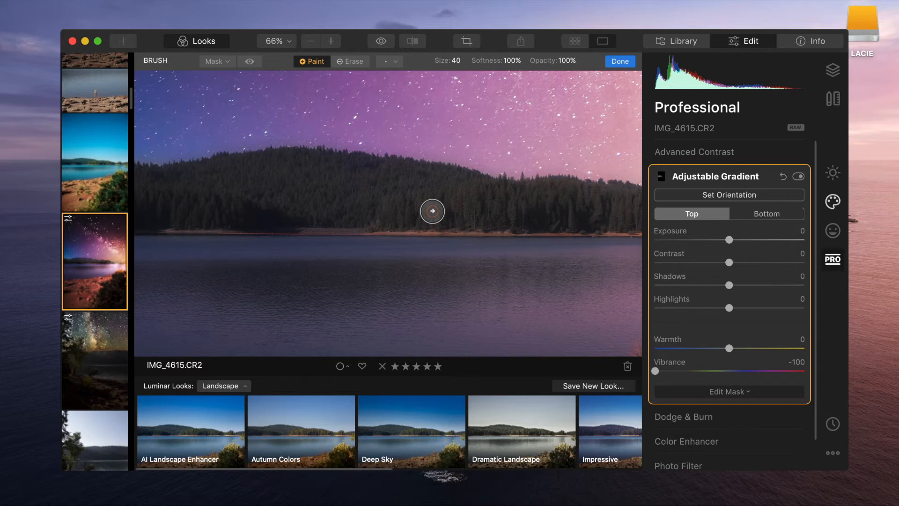
Step: Reduce the brush size to 28 and paint the mask along the reddish far shoreline below the trees
{"action": "scroll", "coordinate": [433, 211], "scroll_direction": "up", "scroll_amount": 5}
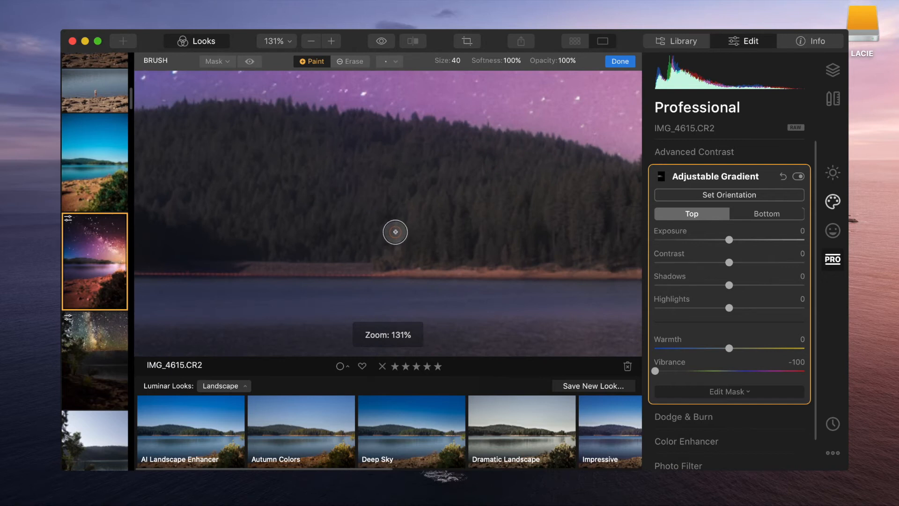
{"action": "scroll", "coordinate": [396, 231], "scroll_direction": "up", "scroll_amount": 5}
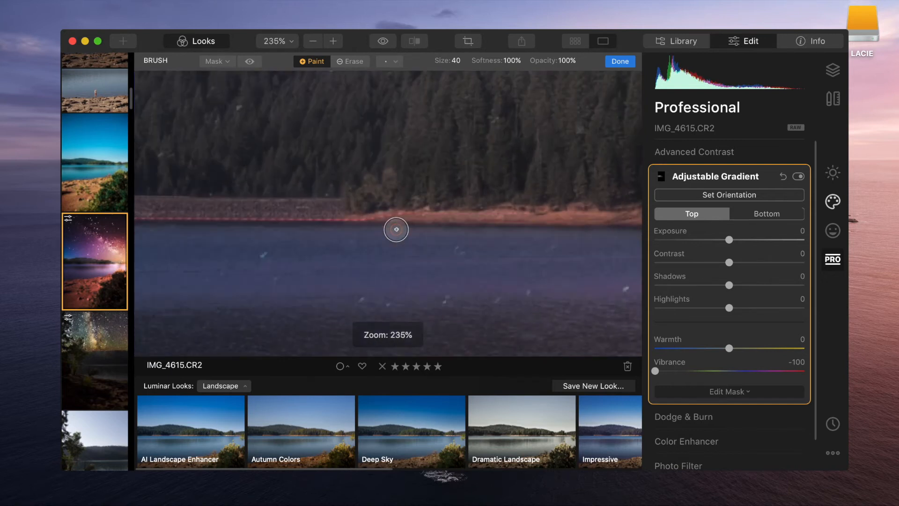
{"action": "key", "text": "["}
{"action": "key", "text": "["}
{"action": "key", "text": "["}
{"action": "key", "text": "]"}
{"action": "key", "text": "]"}
{"action": "key", "text": "]"}
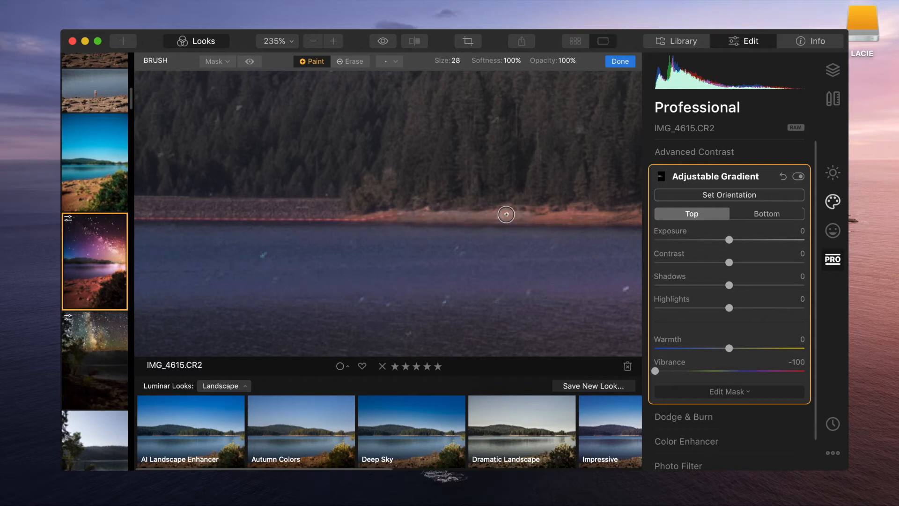
{"action": "scroll", "coordinate": [302, 210], "scroll_direction": "left", "scroll_amount": 10}
{"action": "left_click_drag", "start_coordinate": [211, 220], "coordinate": [509, 209]}
{"action": "key", "text": "super+0"}
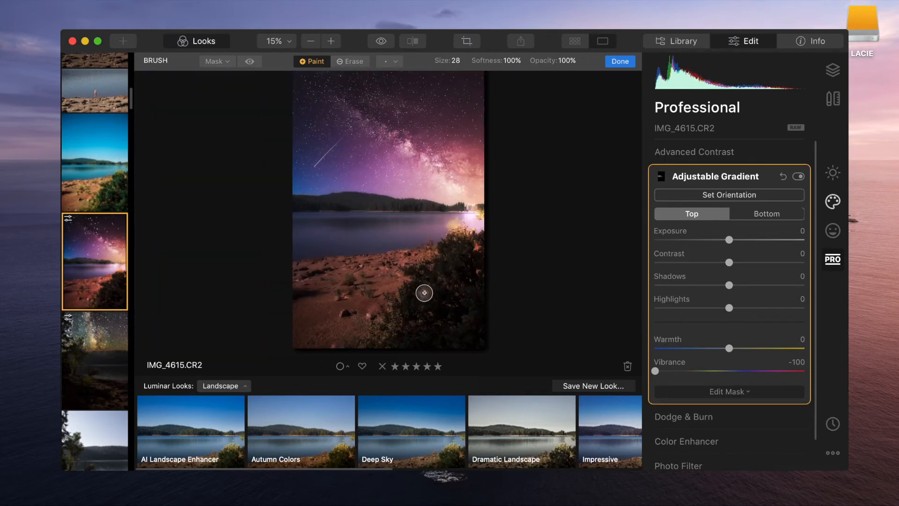
Step: Mask the Adjustable Gradient's desaturating bottom area over the rocky foreground and compare the photo before and after
{"action": "left_click", "coordinate": [767, 214]}
{"action": "left_click", "coordinate": [750, 194]}
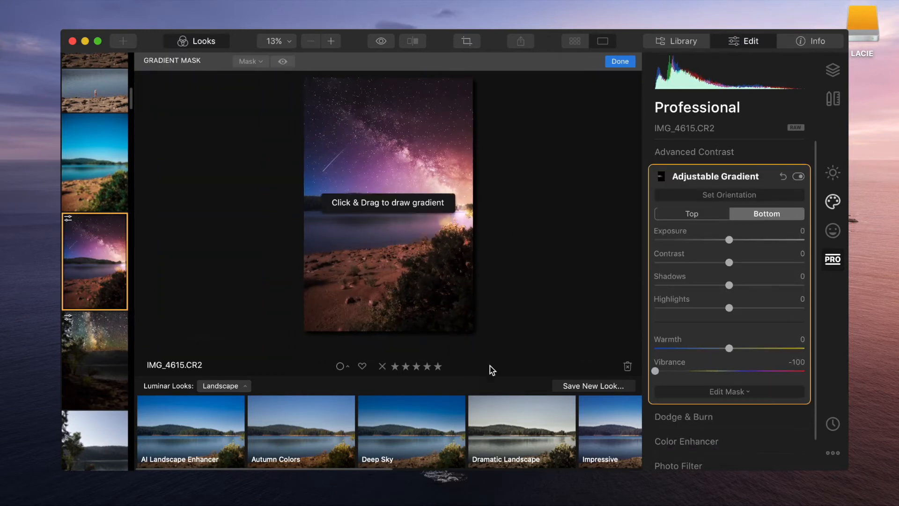
{"action": "key", "text": "b"}
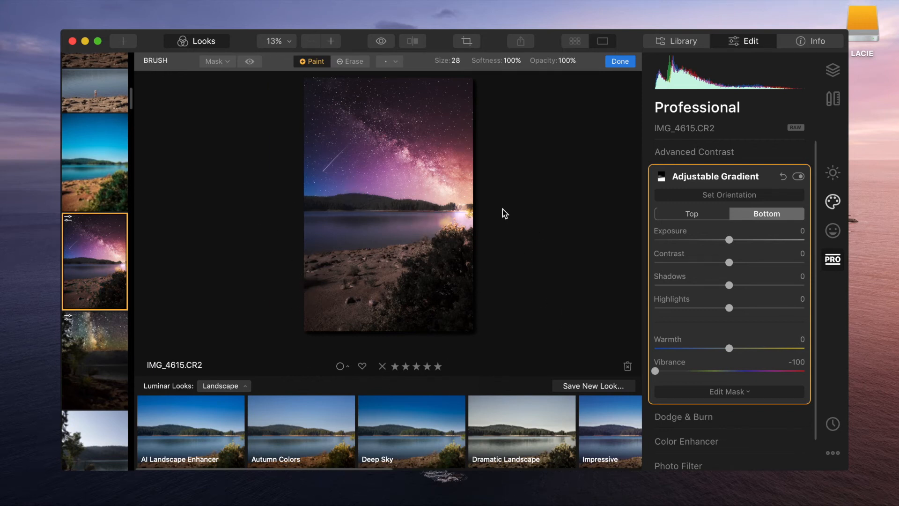
{"action": "key", "text": "backslash"}
{"action": "key", "text": "backslash"}
{"action": "left_click", "coordinate": [711, 172]}
Step: Crop the photo to a locked 3:4 aspect, pulling the frame in to trim the bright glare and bush at the right edge
{"action": "left_click", "coordinate": [832, 99]}
{"action": "left_click", "coordinate": [752, 152]}
{"action": "left_click", "coordinate": [206, 61]}
{"action": "left_click", "coordinate": [257, 263]}
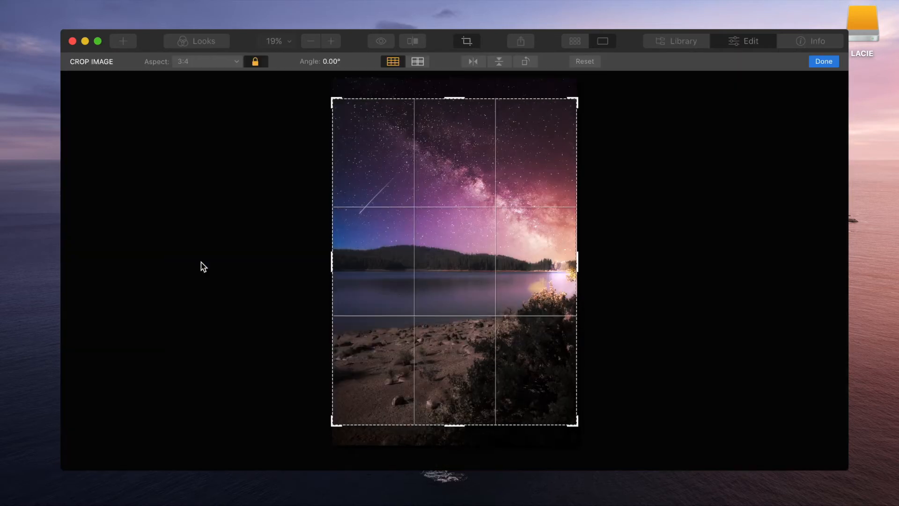
{"action": "left_click_drag", "start_coordinate": [577, 264], "coordinate": [550, 269]}
{"action": "key", "text": "Return"}
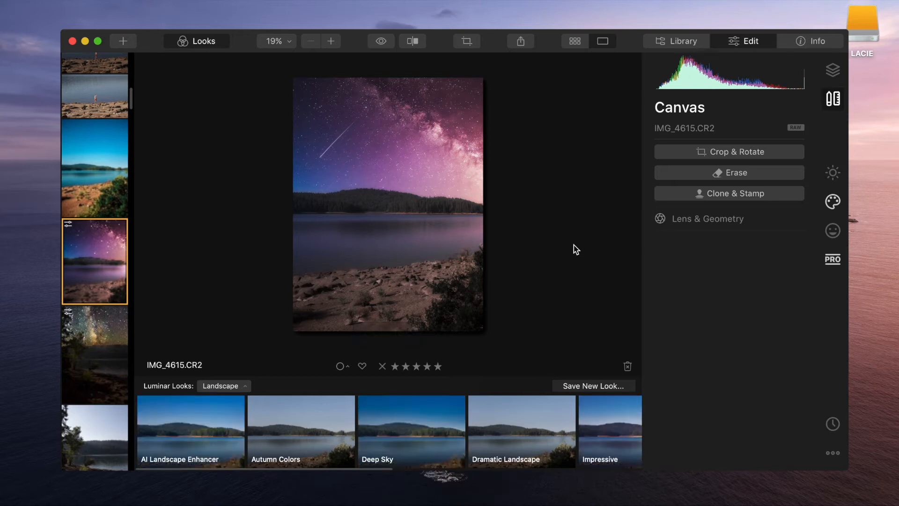
Step: Set the Dramatic filter's Amount to 14 and open the Mystical settings
{"action": "left_click", "coordinate": [832, 203]}
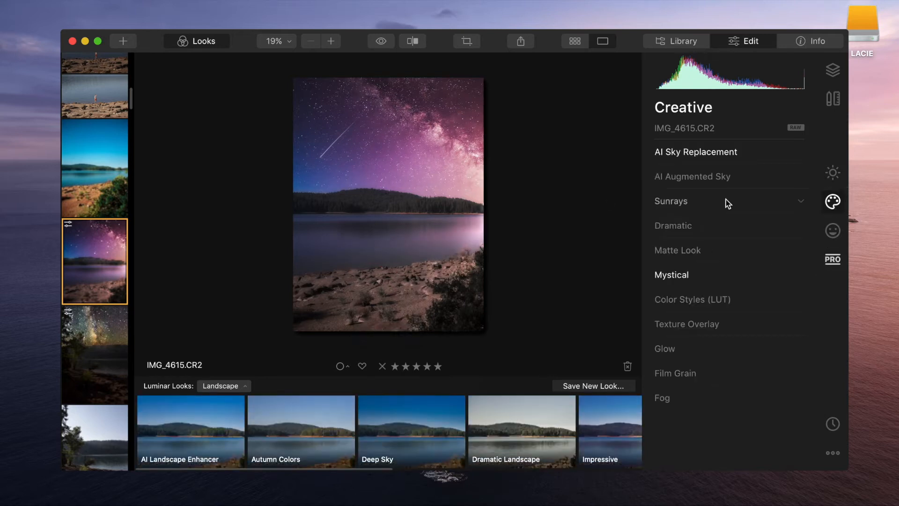
{"action": "left_click", "coordinate": [700, 229]}
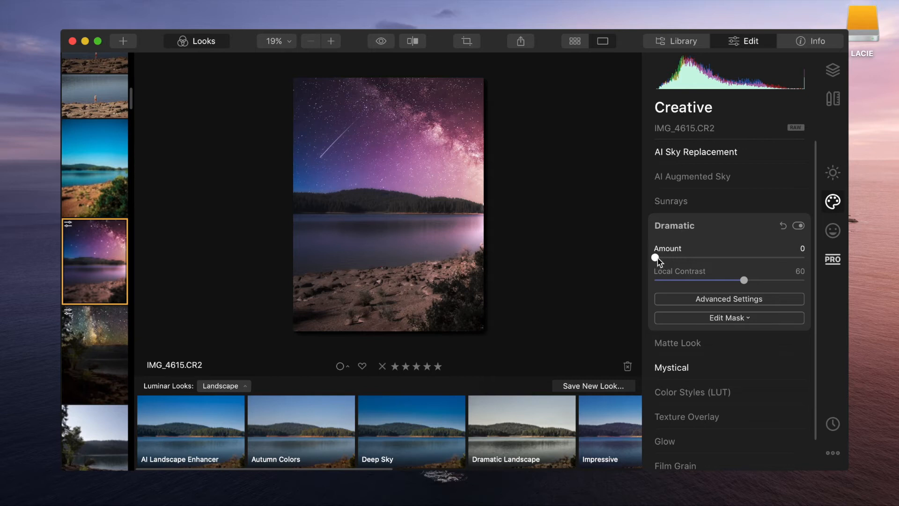
{"action": "left_click_drag", "start_coordinate": [666, 264], "coordinate": [679, 264]}
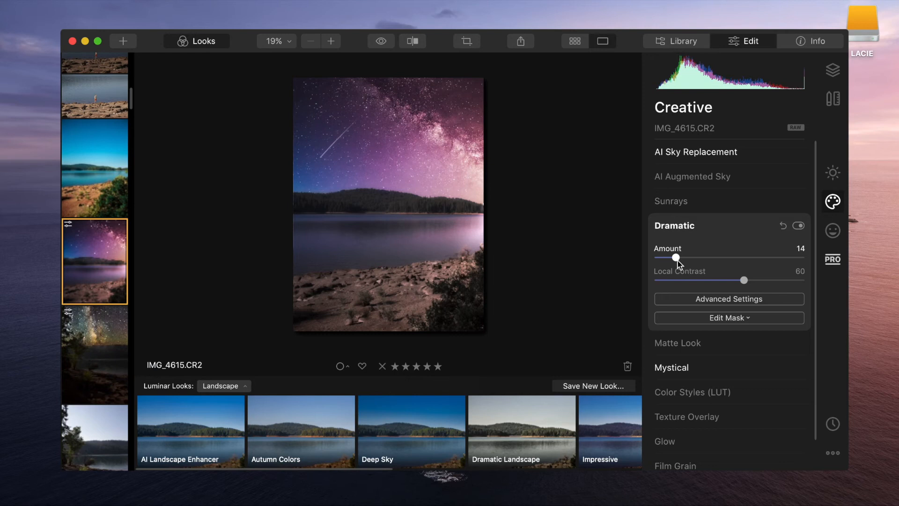
{"action": "left_click", "coordinate": [676, 228]}
{"action": "left_click", "coordinate": [677, 277]}
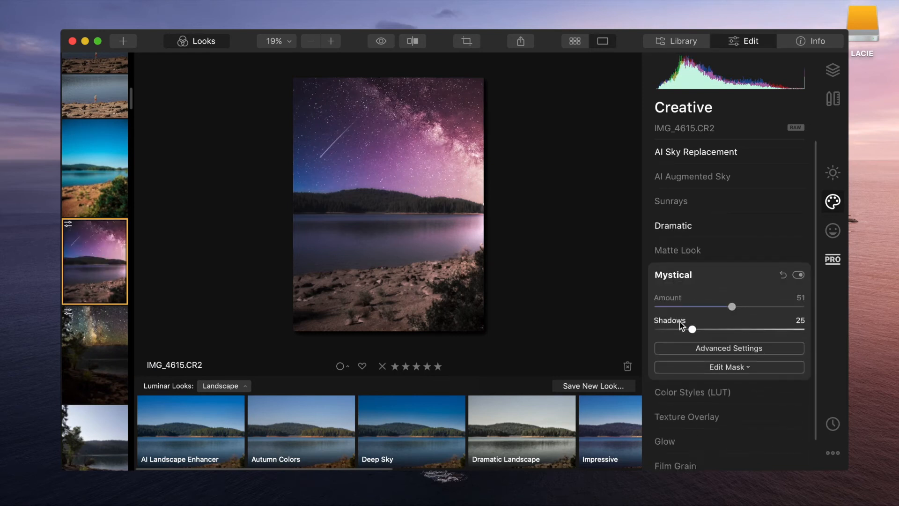
Step: Set Color Enhancer's Split Color Warmth to Warm 29 and Cool -36
{"action": "left_click", "coordinate": [831, 257]}
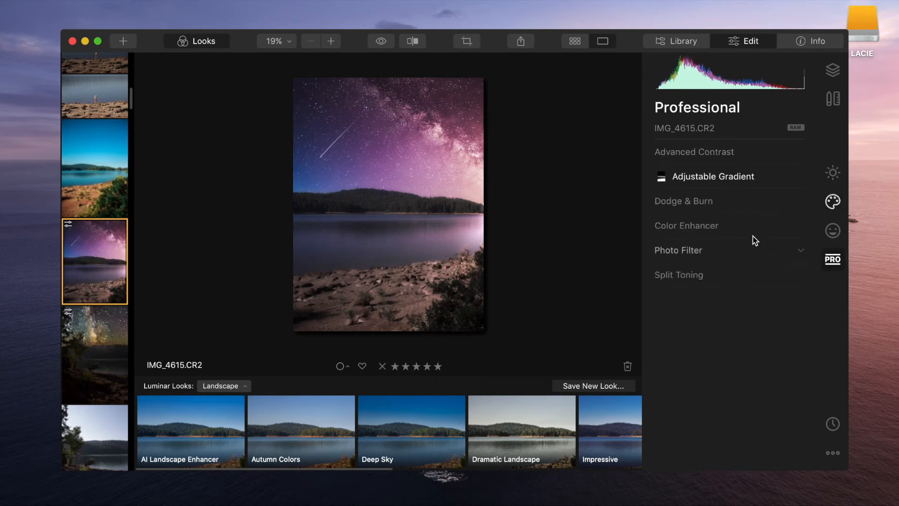
{"action": "left_click", "coordinate": [751, 234]}
{"action": "scroll", "coordinate": [685, 337], "scroll_direction": "down", "scroll_amount": 1}
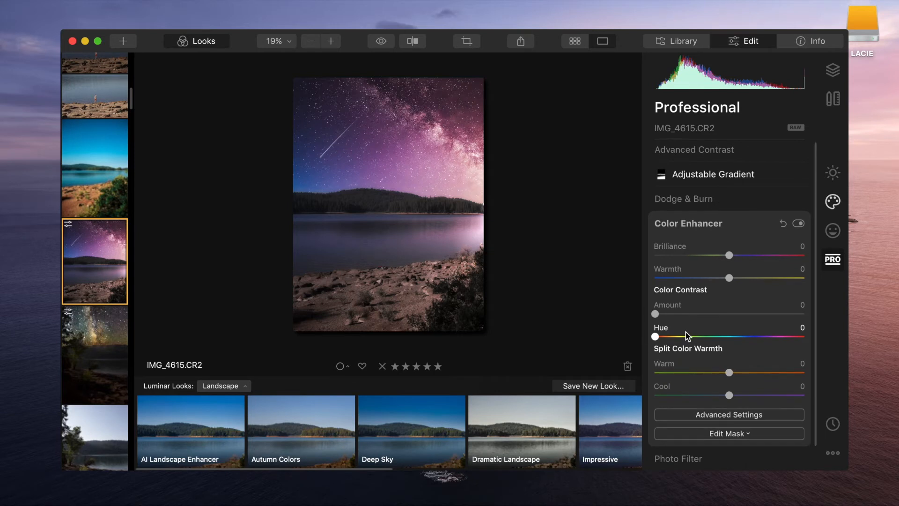
{"action": "left_click_drag", "start_coordinate": [729, 373], "coordinate": [701, 395]}
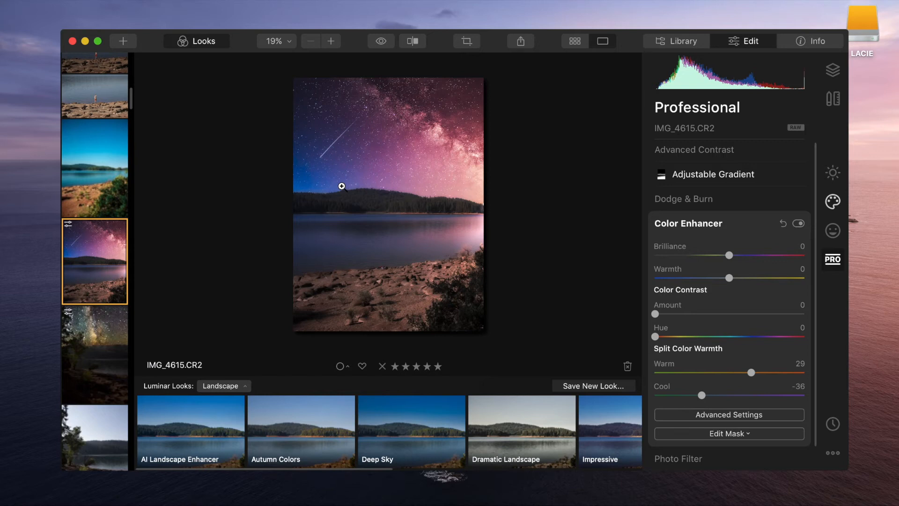
{"action": "left_click", "coordinate": [726, 154]}
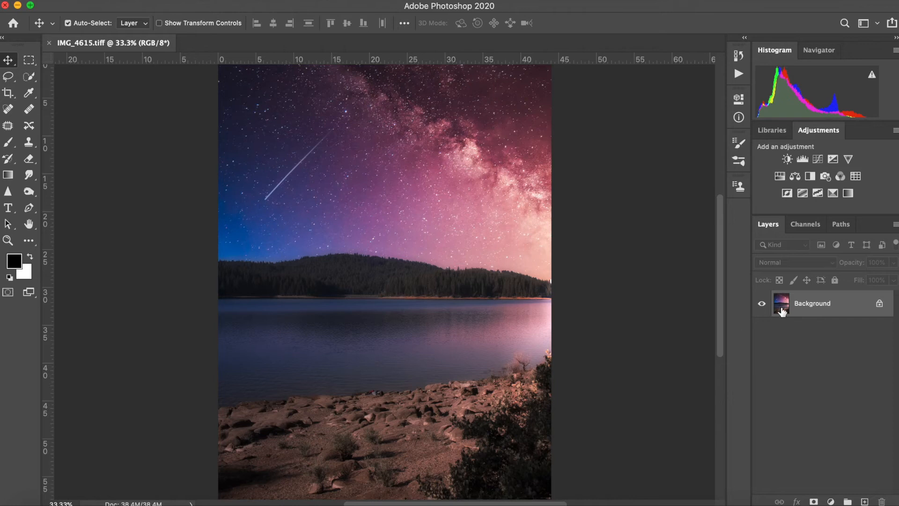
Step: Switch to Photoshop, duplicate the Background layer of IMG_4615.tiff and select the Burn tool
{"action": "left_click_drag", "start_coordinate": [819, 305], "coordinate": [863, 502]}
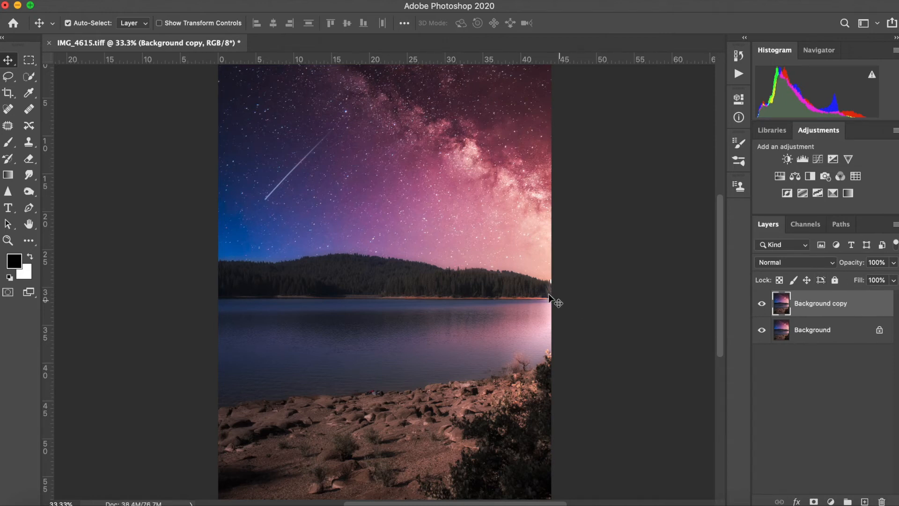
{"action": "scroll", "coordinate": [492, 302], "scroll_direction": "down", "scroll_amount": 4}
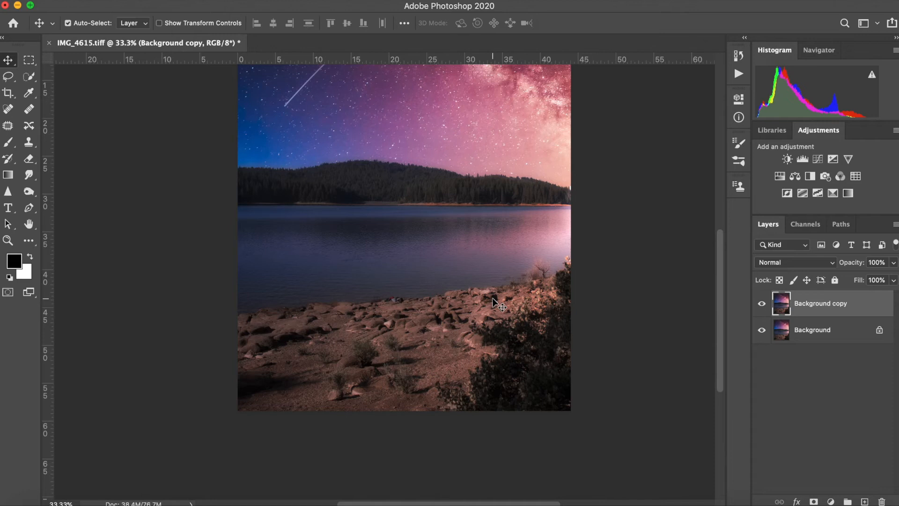
{"action": "left_click", "coordinate": [26, 195]}
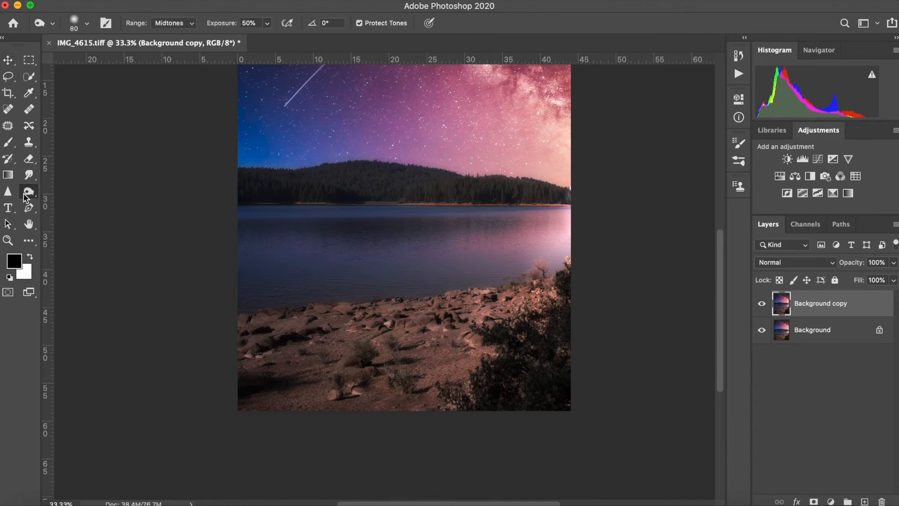
{"action": "right_click", "coordinate": [25, 197]}
{"action": "left_click", "coordinate": [29, 192]}
Step: Darken the rocky shore with the Burn brush enlarged to 700 pixels, and compare with the Background copy hidden and shown
{"action": "key", "text": "bracketright"}
{"action": "key", "text": "bracketright"}
{"action": "key", "text": "bracketright"}
{"action": "key", "text": "bracketright"}
{"action": "key", "text": "bracketright"}
{"action": "key", "text": "bracketright"}
{"action": "key", "text": "bracketright"}
{"action": "key", "text": "bracketright"}
{"action": "key", "text": "bracketright"}
{"action": "key", "text": "bracketright"}
{"action": "key", "text": "bracketright"}
{"action": "key", "text": "bracketright"}
{"action": "key", "text": "bracketright"}
{"action": "key", "text": "bracketright"}
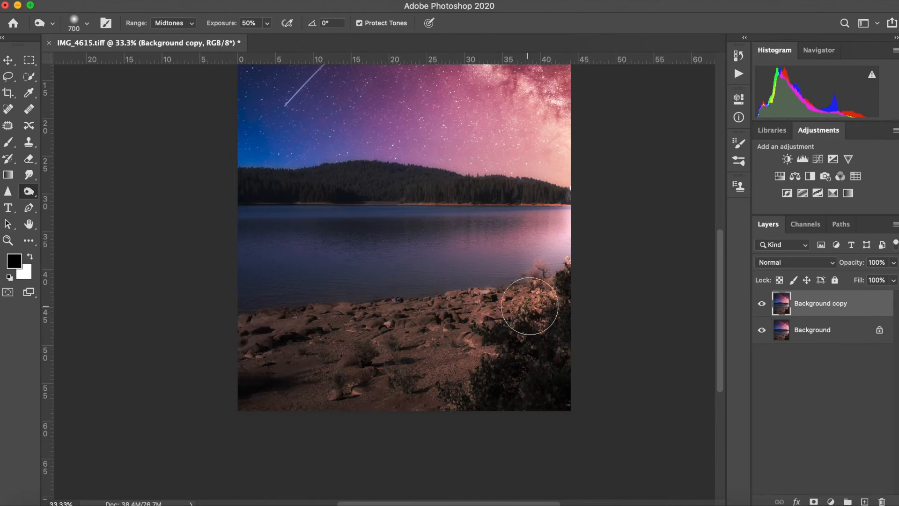
{"action": "scroll", "coordinate": [532, 301], "scroll_direction": "up", "scroll_amount": 3}
{"action": "left_click", "coordinate": [761, 303]}
{"action": "left_click", "coordinate": [762, 304]}
{"action": "scroll", "coordinate": [604, 315], "scroll_direction": "down", "scroll_amount": 1}
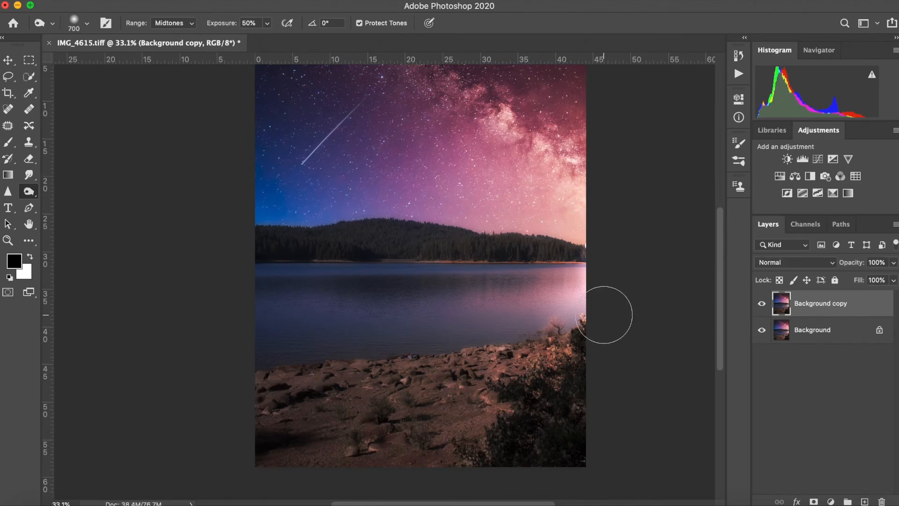
{"action": "scroll", "coordinate": [604, 315], "scroll_direction": "down", "scroll_amount": 1}
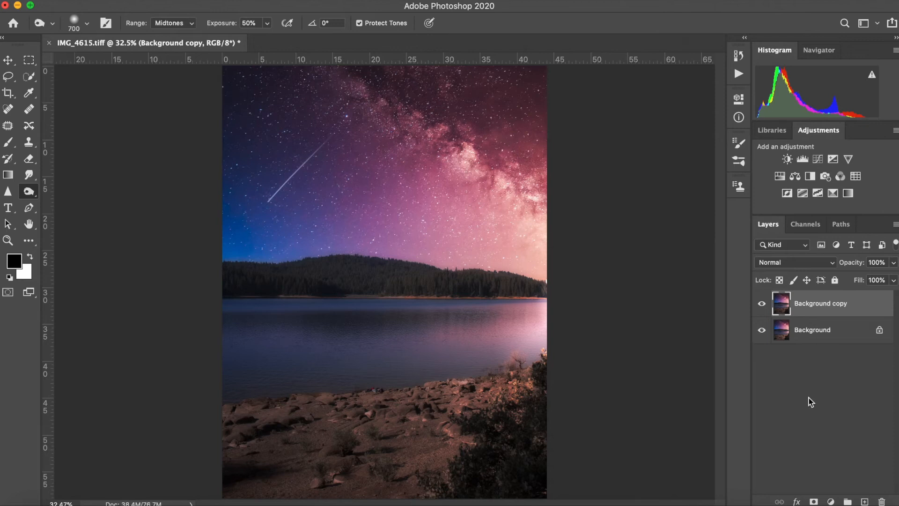
Step: Add a layer mask to the Background copy, paint out the sky and hills in black, and reselect the layer's image
{"action": "left_click", "coordinate": [813, 501]}
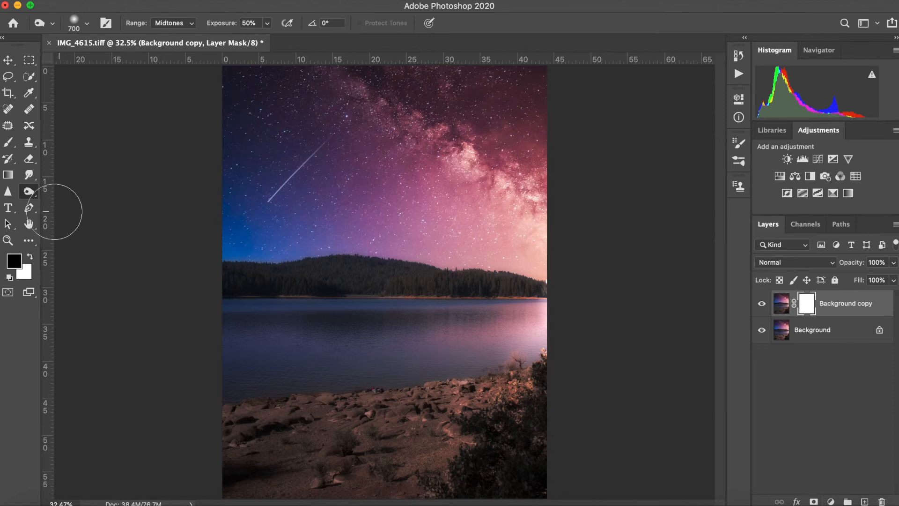
{"action": "key", "text": "b"}
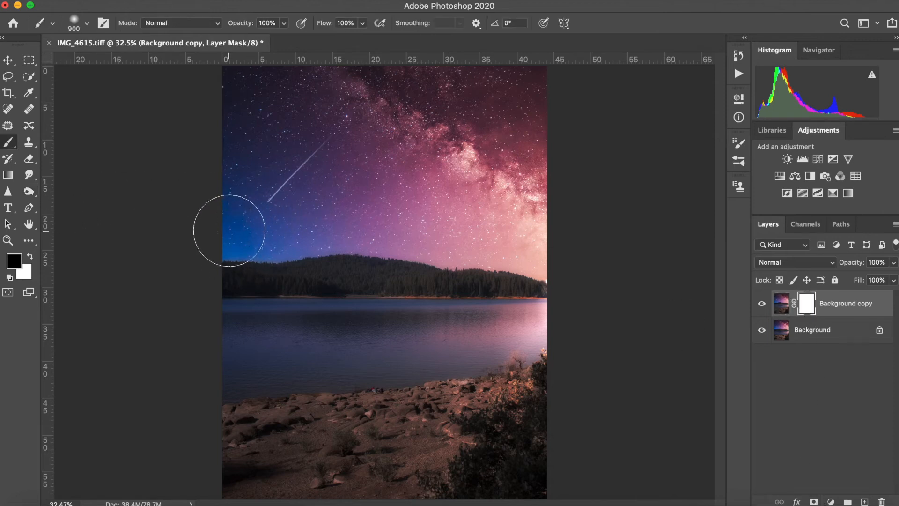
{"action": "left_click_drag", "start_coordinate": [251, 251], "coordinate": [588, 252]}
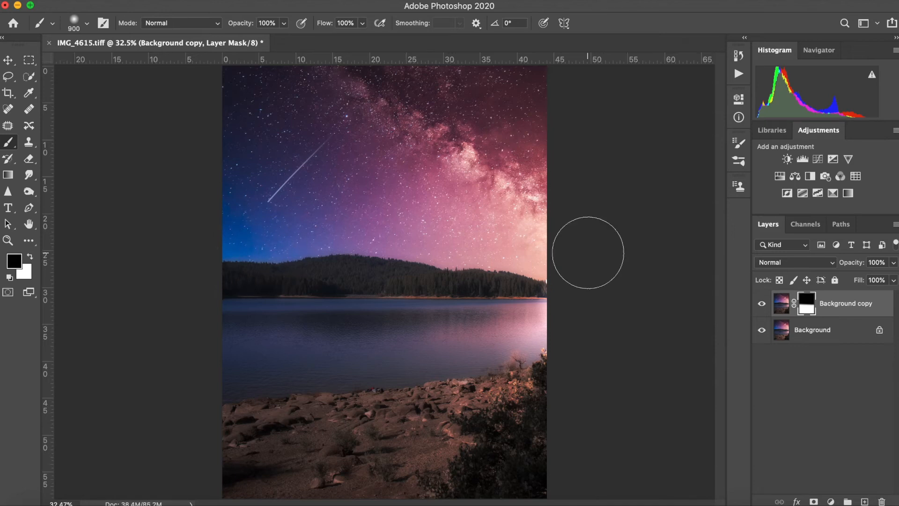
{"action": "left_click", "coordinate": [781, 305]}
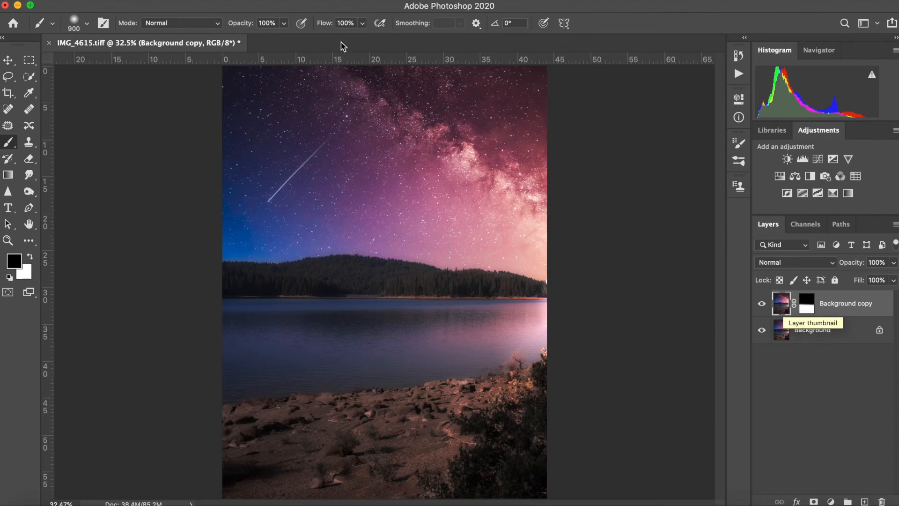
{"action": "left_click", "coordinate": [290, 0]}
{"action": "mouse_move", "coordinate": [310, 155]}
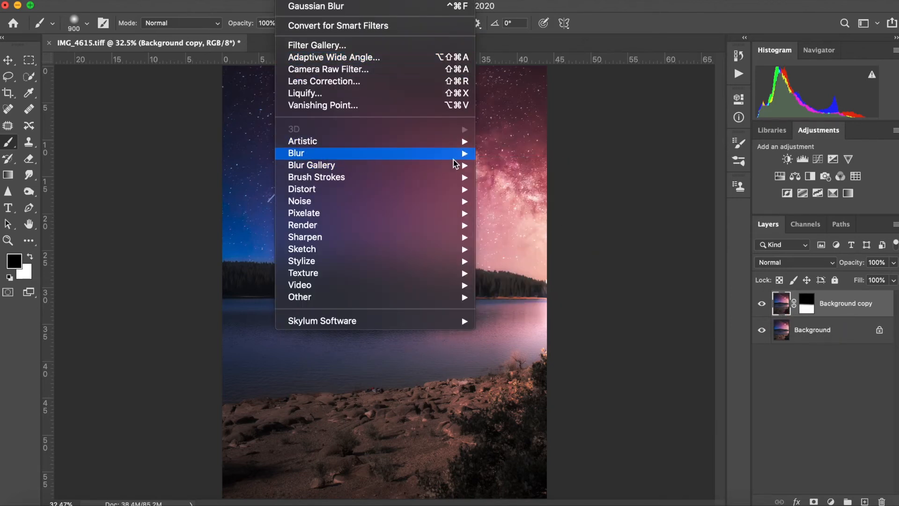
{"action": "mouse_move", "coordinate": [457, 168]}
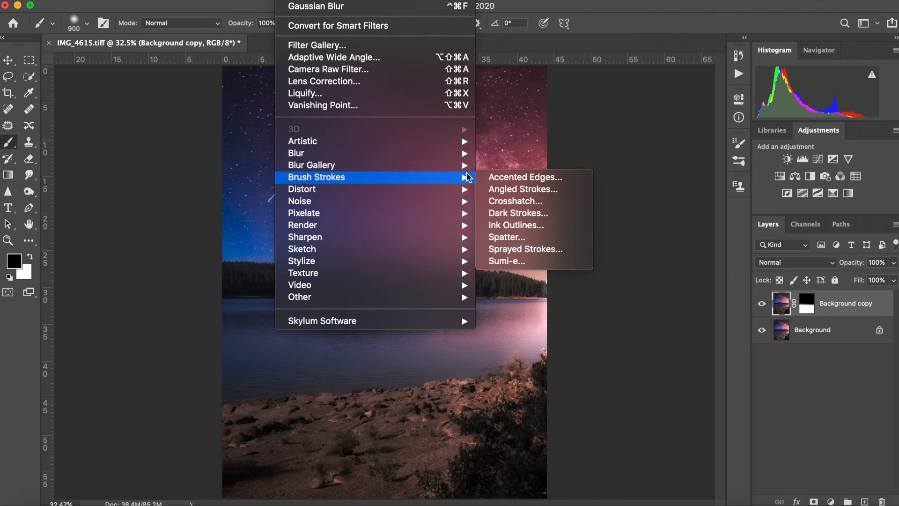
{"action": "left_click", "coordinate": [510, 201]}
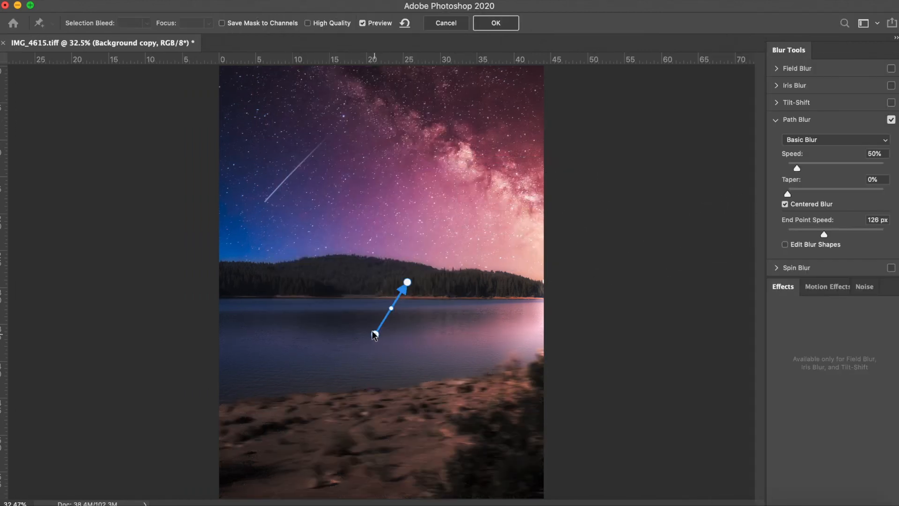
{"action": "left_click_drag", "start_coordinate": [367, 329], "coordinate": [305, 408]}
{"action": "left_click_drag", "start_coordinate": [407, 282], "coordinate": [433, 331]}
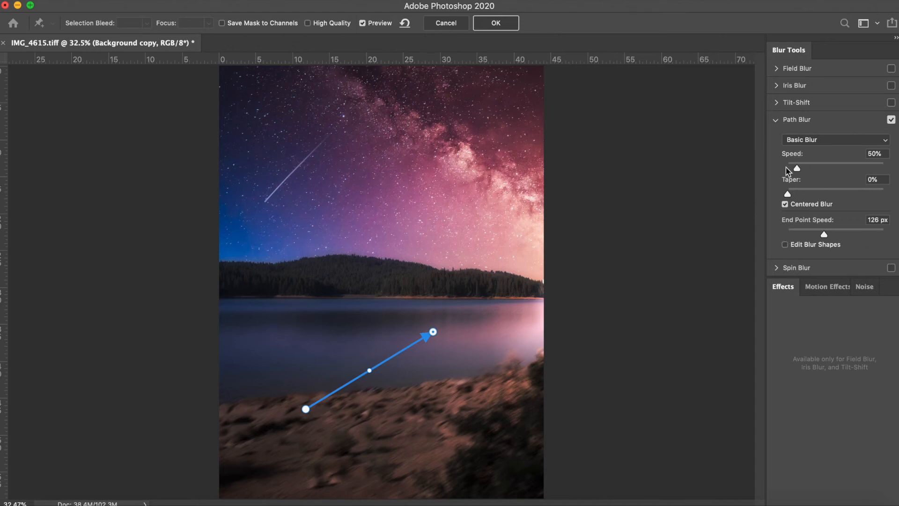
{"action": "left_click", "coordinate": [447, 24]}
Step: Apply a Motion Blur to the Background copy at a 24° angle, with the blur distance slightly reduced
{"action": "left_click", "coordinate": [290, 0]}
{"action": "mouse_move", "coordinate": [305, 153]}
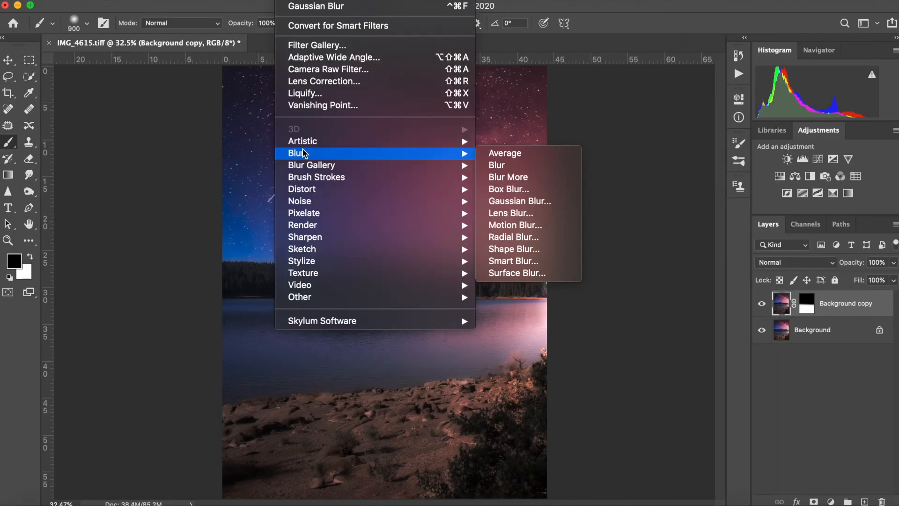
{"action": "left_click", "coordinate": [510, 225]}
{"action": "left_click", "coordinate": [695, 275]}
{"action": "key", "text": "Up"}
{"action": "key", "text": "Up"}
{"action": "key", "text": "Up"}
{"action": "key", "text": "Up"}
{"action": "key", "text": "Up"}
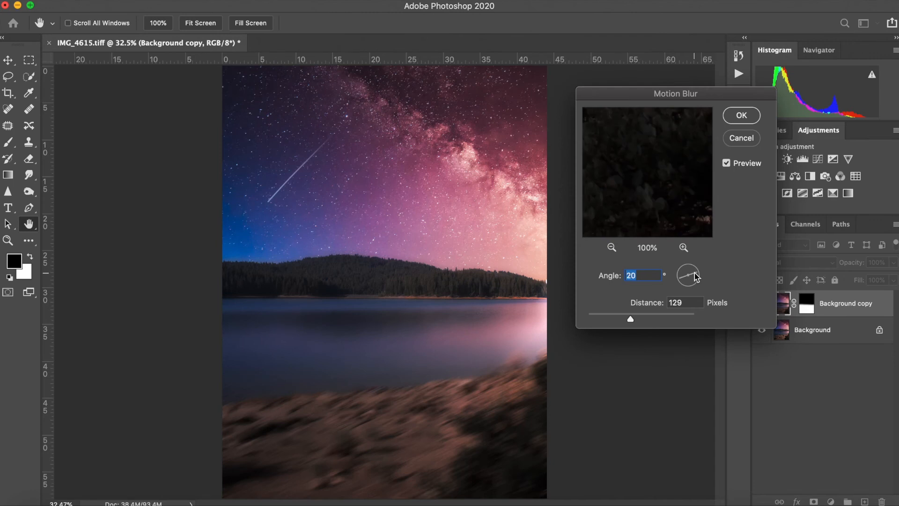
{"action": "key", "text": "Up"}
{"action": "key", "text": "Up"}
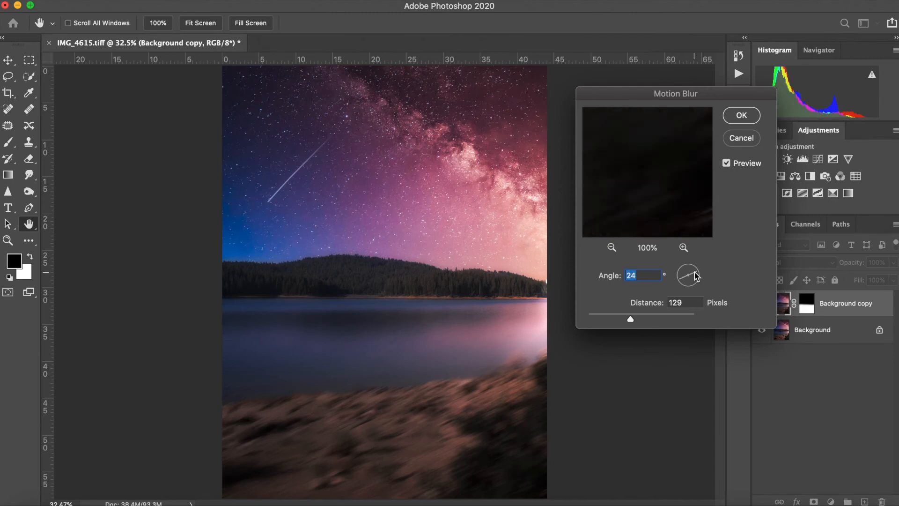
{"action": "left_click_drag", "start_coordinate": [629, 319], "coordinate": [624, 323]}
{"action": "left_click", "coordinate": [747, 118]}
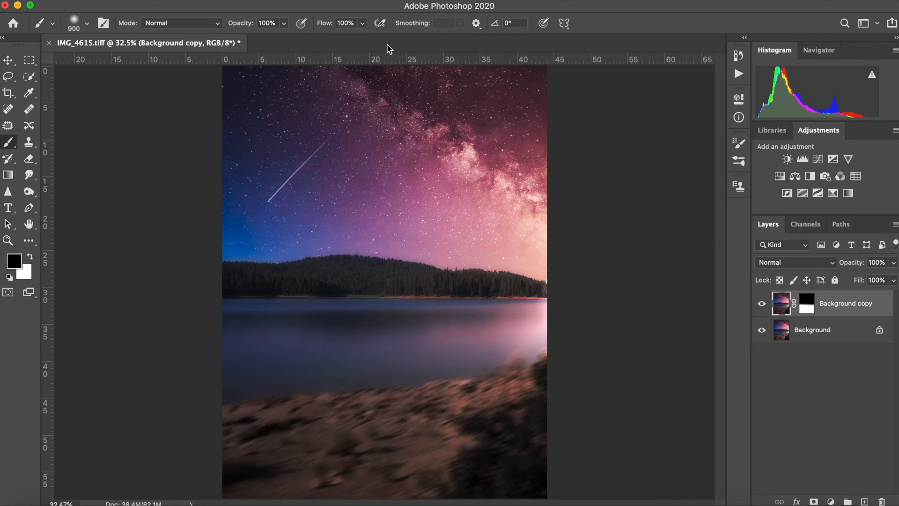
Step: Apply a Gaussian Blur of about 9.5 pixels to the Background copy, comparing it with the preview off and on
{"action": "left_click", "coordinate": [299, 6]}
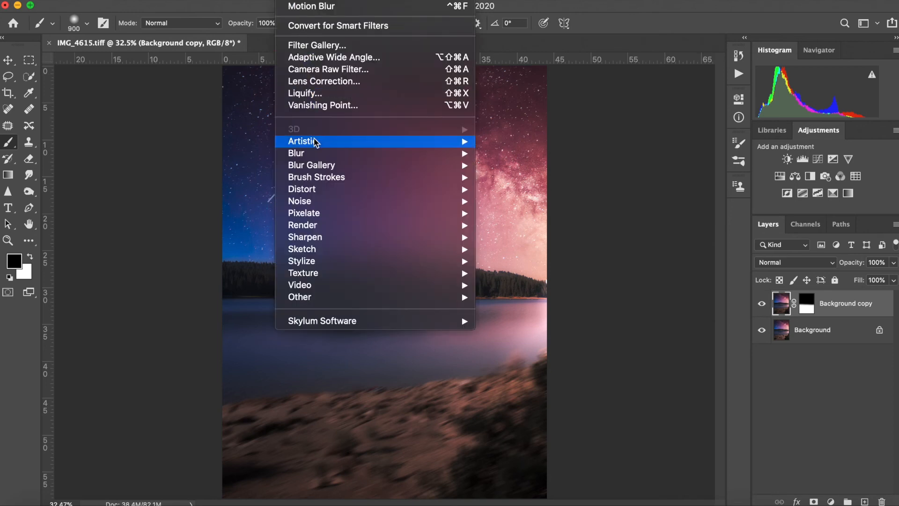
{"action": "mouse_move", "coordinate": [328, 154]}
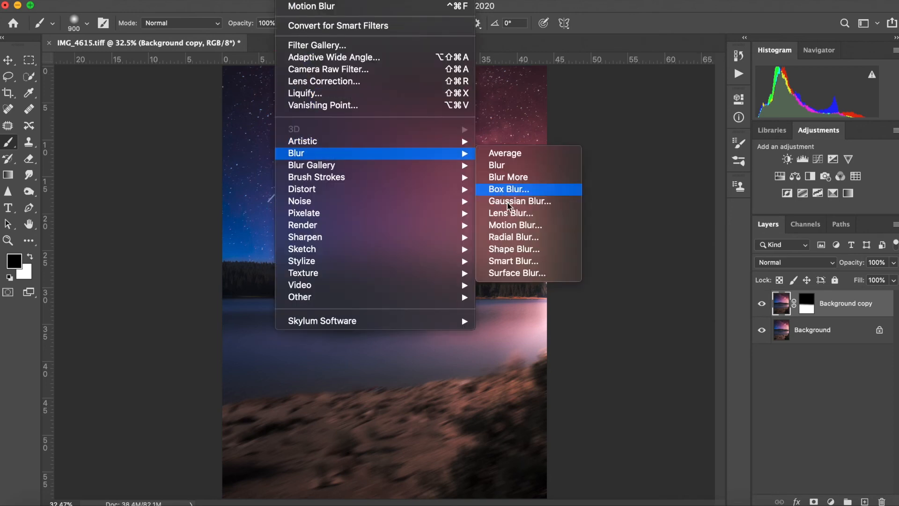
{"action": "left_click", "coordinate": [537, 207]}
{"action": "left_click_drag", "start_coordinate": [613, 174], "coordinate": [661, 138]}
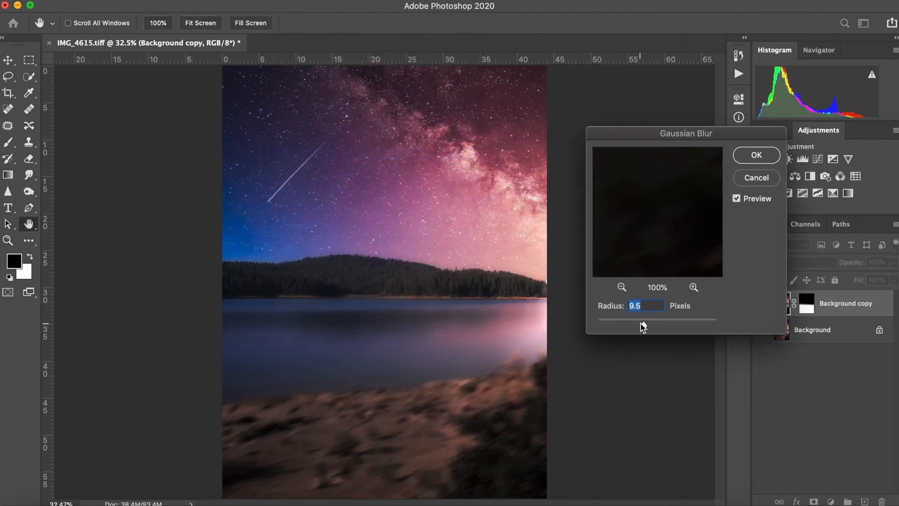
{"action": "left_click", "coordinate": [737, 198]}
{"action": "left_click", "coordinate": [737, 199]}
{"action": "left_click_drag", "start_coordinate": [645, 327], "coordinate": [645, 325]}
{"action": "left_click", "coordinate": [752, 156]}
{"action": "scroll", "coordinate": [601, 188], "scroll_direction": "down", "scroll_amount": 1}
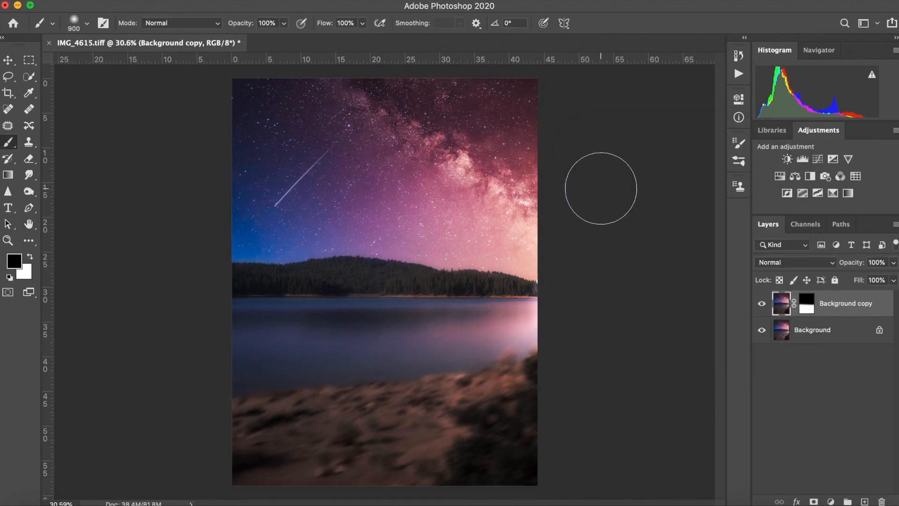